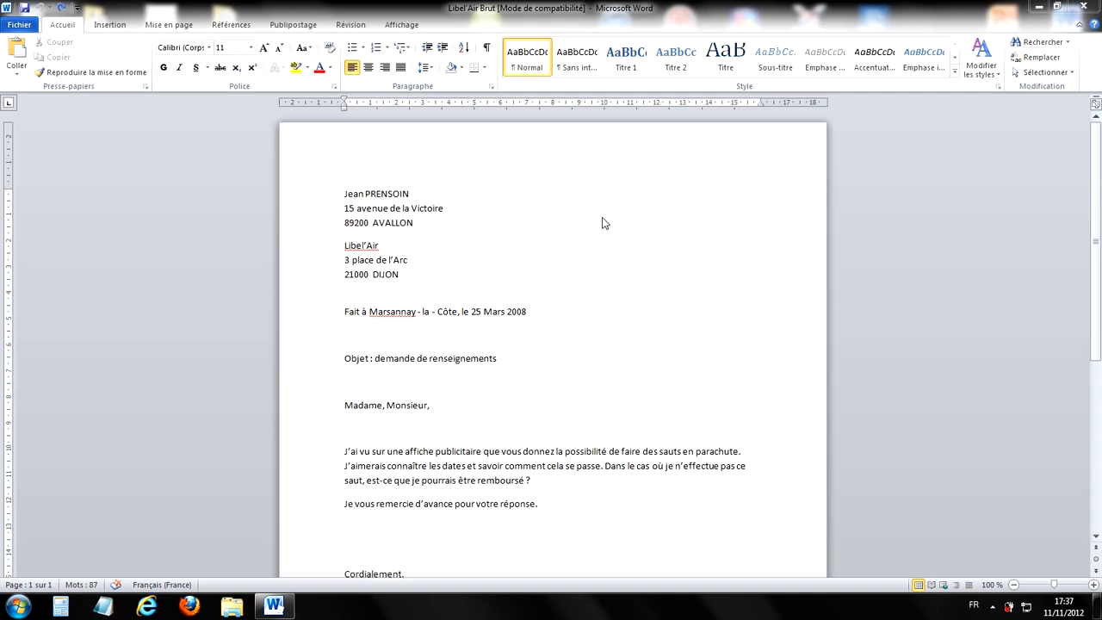
{"action": "scroll", "coordinate": [615, 366], "scroll_direction": "down", "scroll_amount": 4}
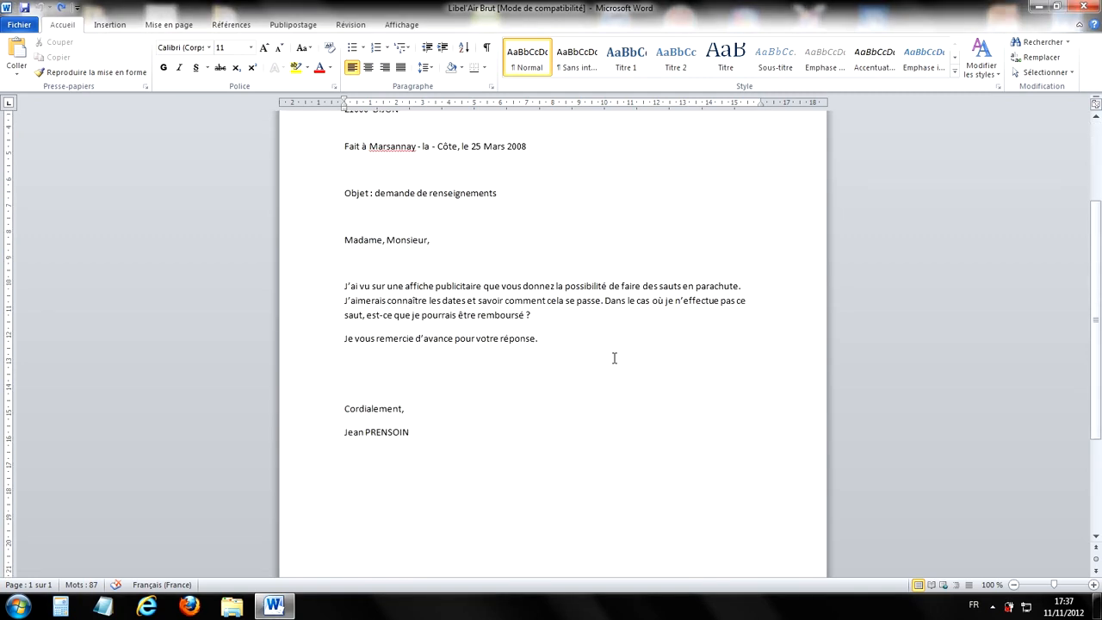
{"action": "scroll", "coordinate": [615, 351], "scroll_direction": "up", "scroll_amount": 4}
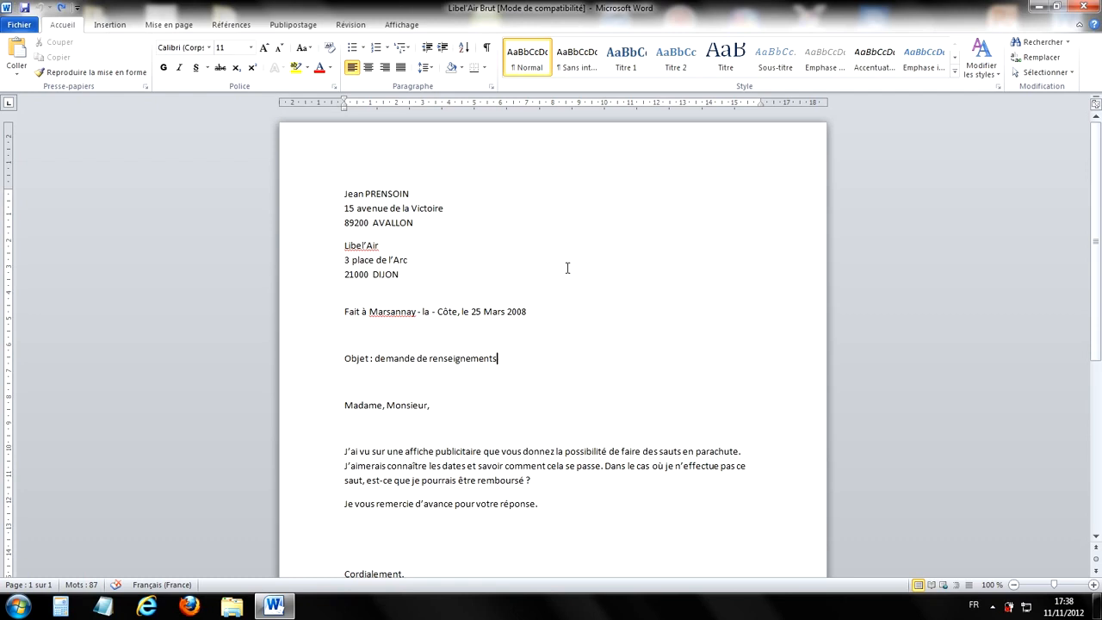
{"action": "scroll", "coordinate": [568, 268], "scroll_direction": "down", "scroll_amount": 4}
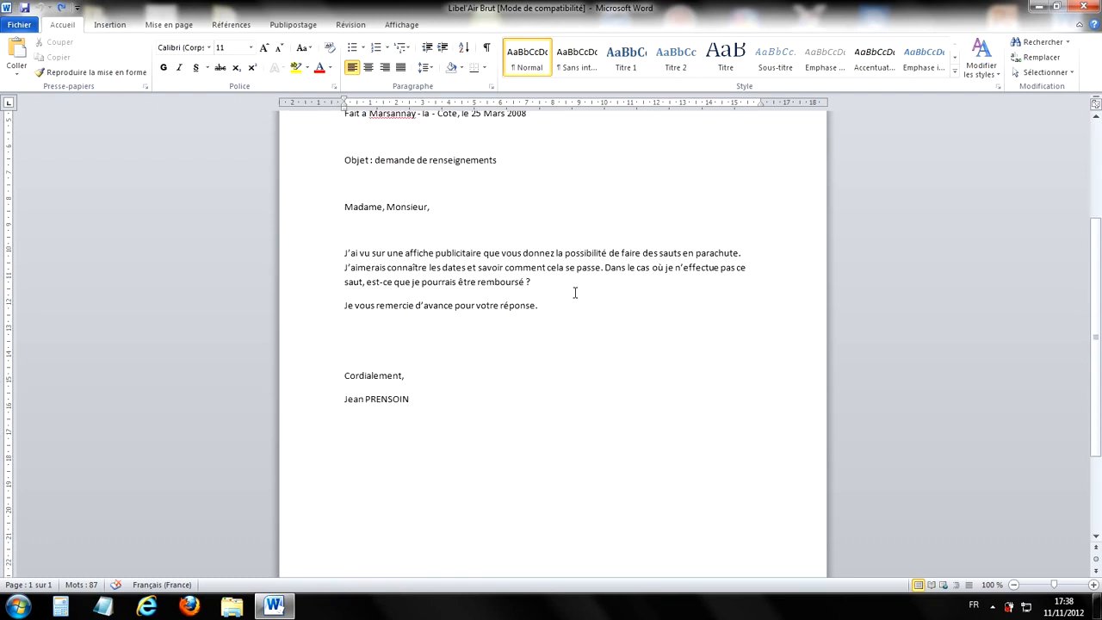
{"action": "scroll", "coordinate": [575, 293], "scroll_direction": "up", "scroll_amount": 4}
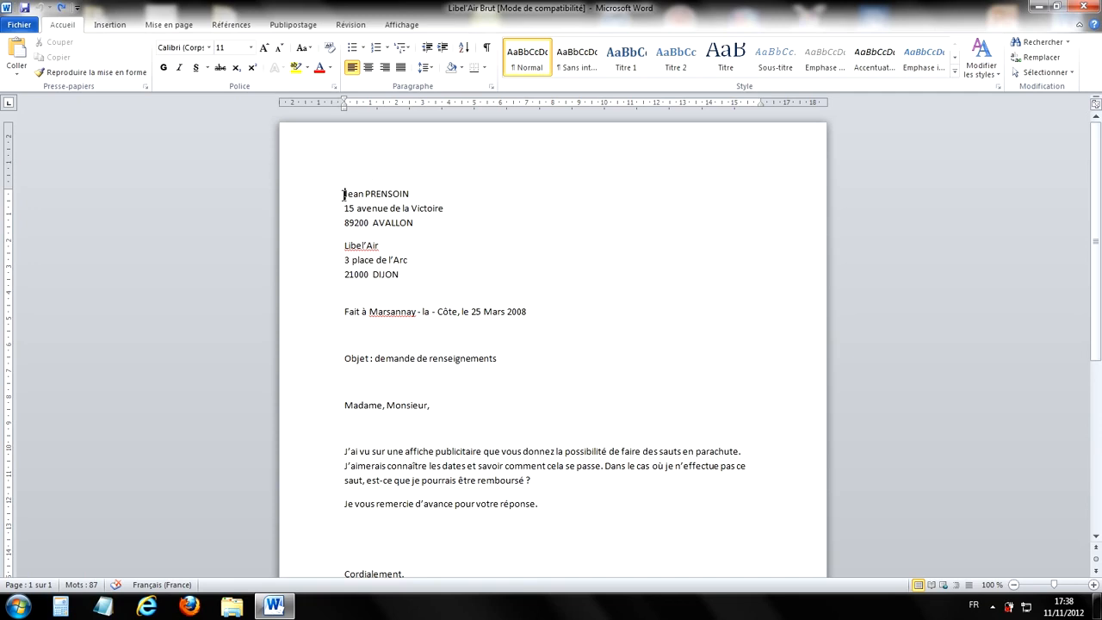
Step: Make the sender's name on the first line of the letter bold
{"action": "left_click_drag", "start_coordinate": [344, 194], "coordinate": [401, 198]}
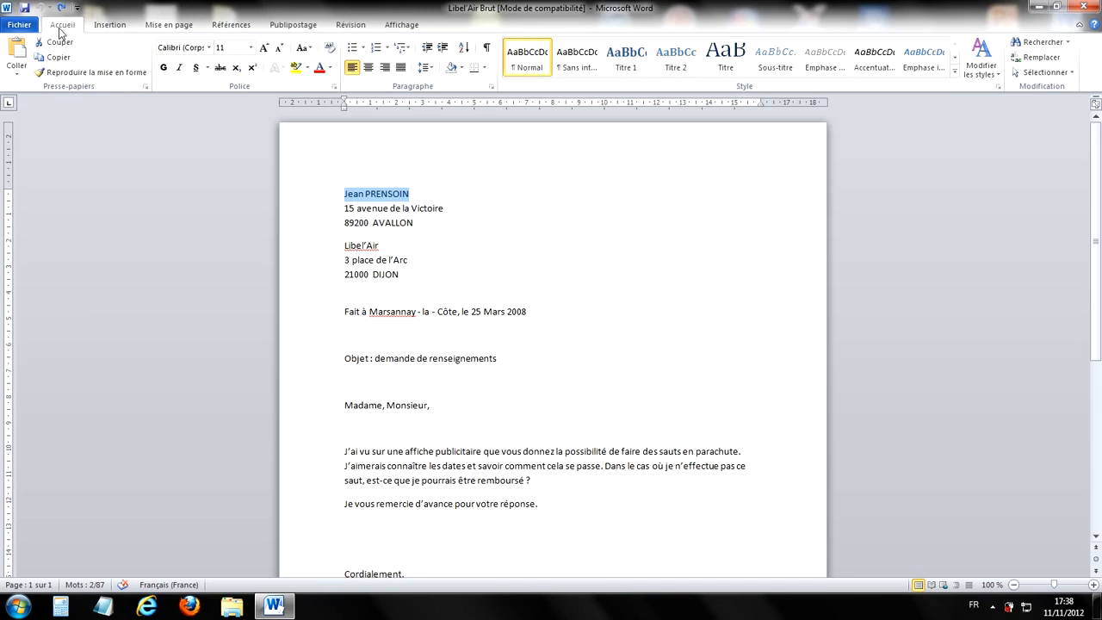
{"action": "left_click", "coordinate": [163, 69]}
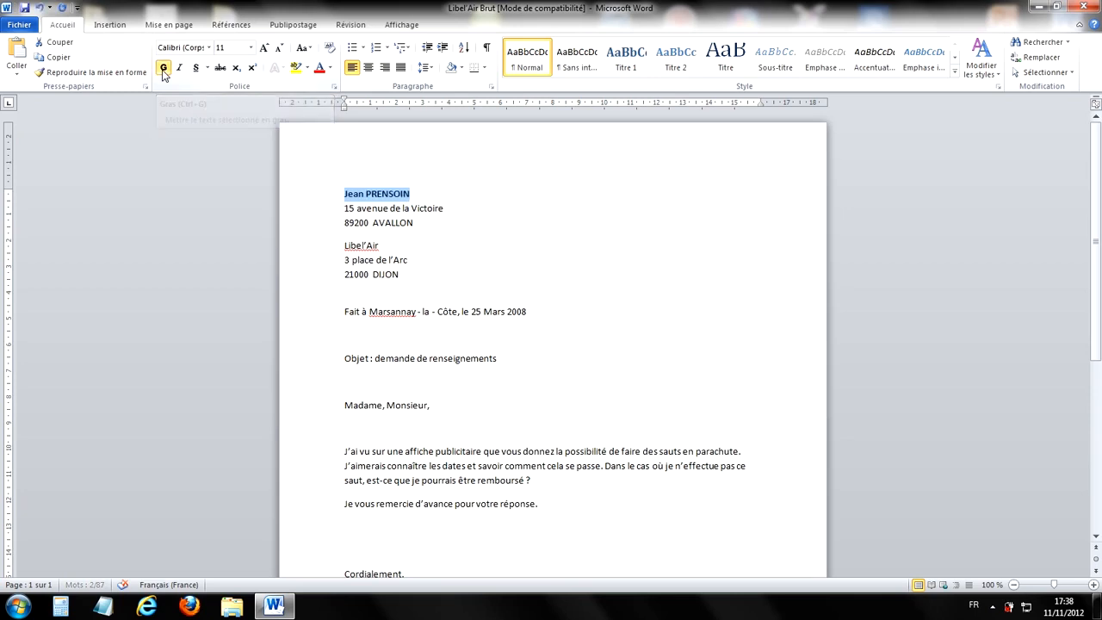
{"action": "left_click", "coordinate": [545, 224]}
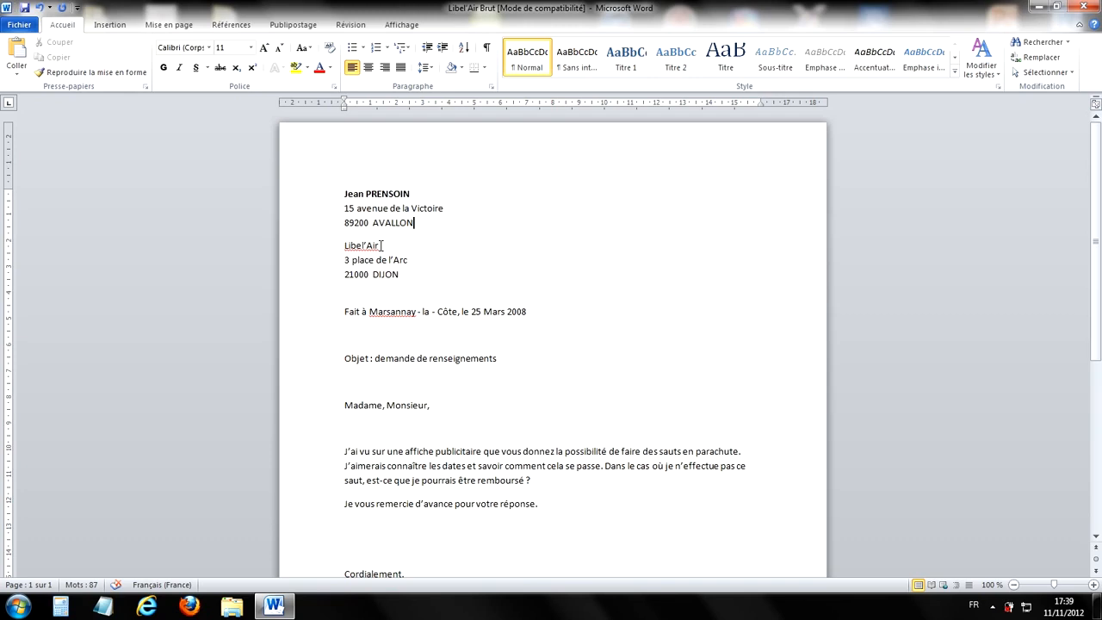
Step: Make the recipient company name "Libel'Air" bold, leaving the address lines below it out of the selection
{"action": "left_click_drag", "start_coordinate": [382, 246], "coordinate": [345, 246]}
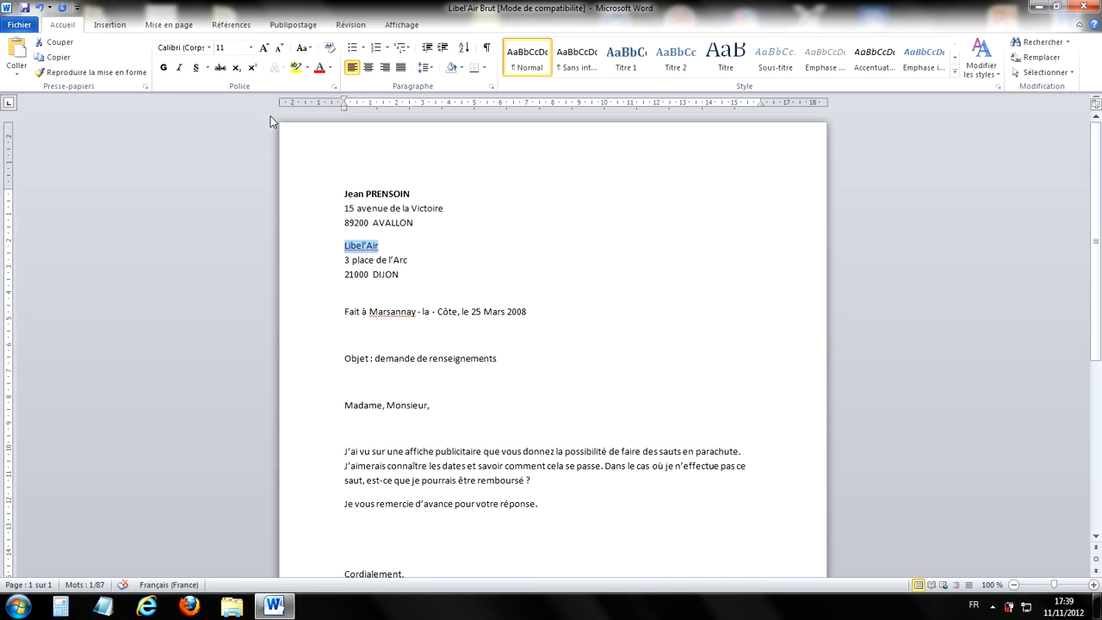
{"action": "mouse_move", "coordinate": [371, 212]}
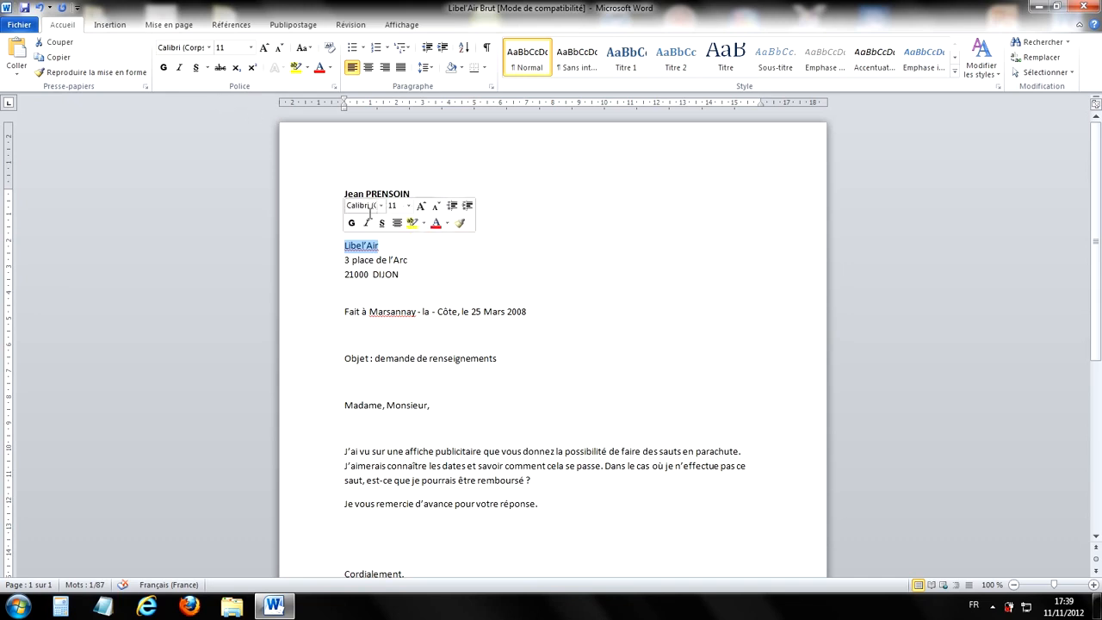
{"action": "left_click", "coordinate": [403, 275]}
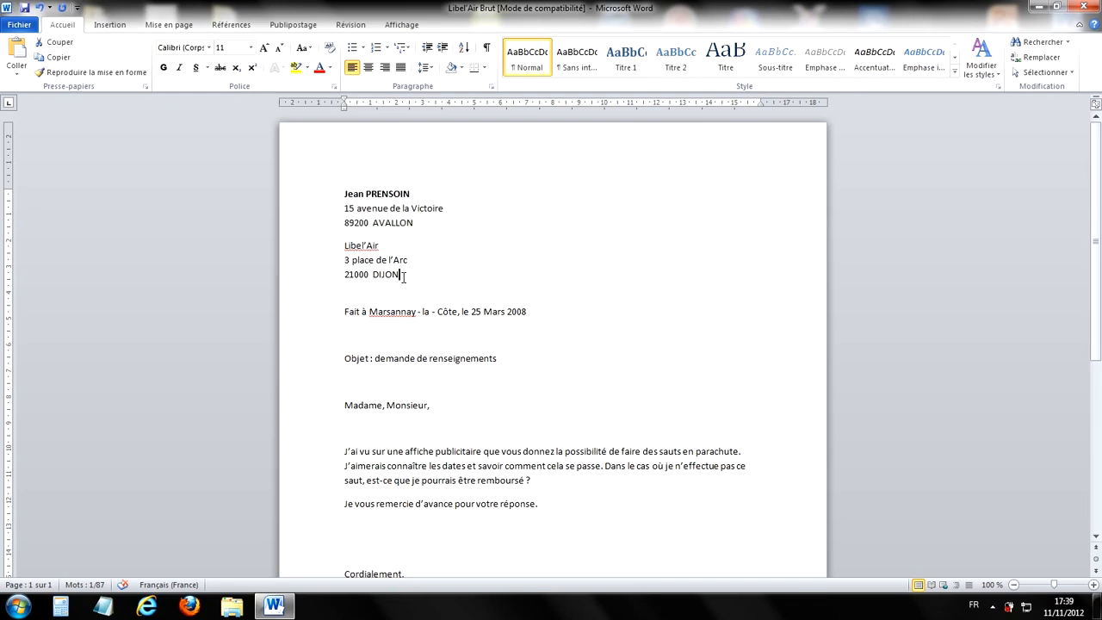
{"action": "left_click_drag", "start_coordinate": [403, 276], "coordinate": [358, 248]}
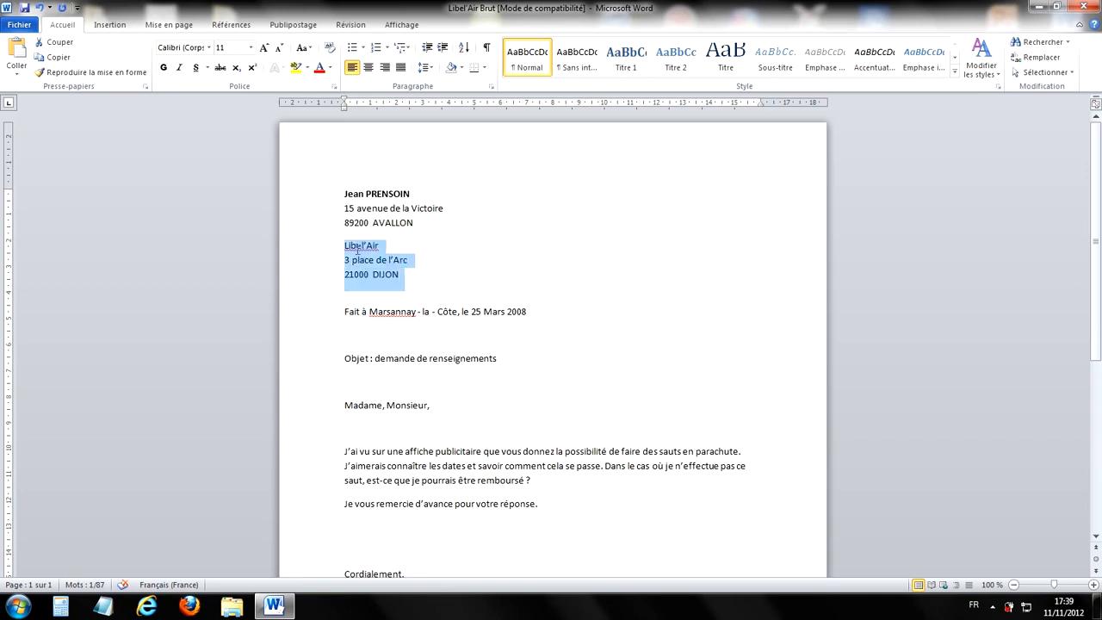
{"action": "left_click", "coordinate": [423, 280]}
{"action": "left_click_drag", "start_coordinate": [387, 248], "coordinate": [347, 250]}
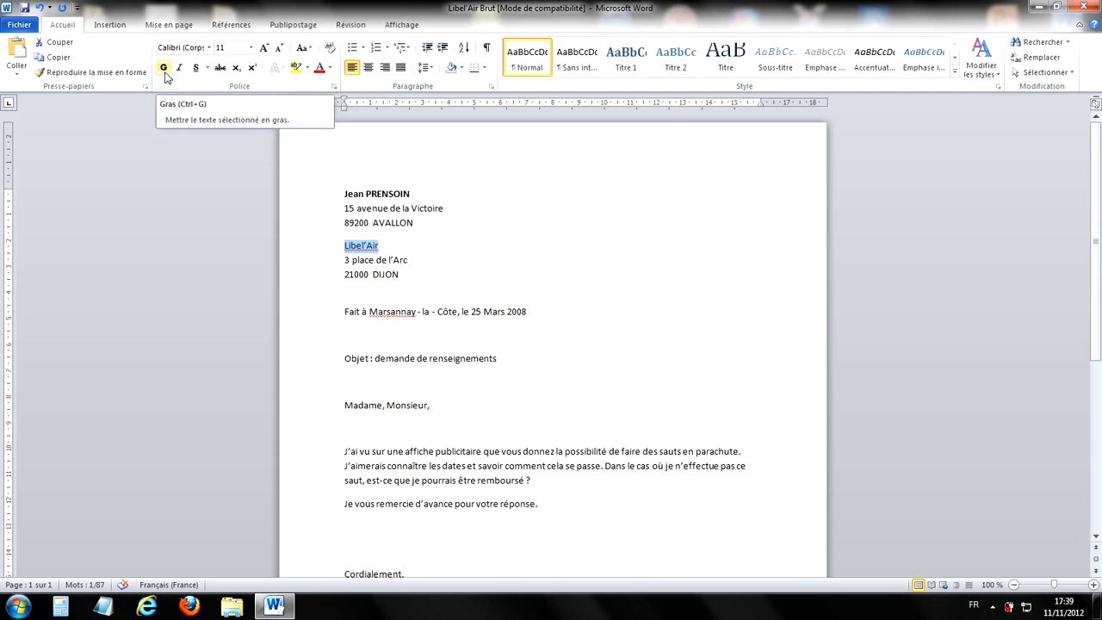
{"action": "left_click", "coordinate": [164, 69]}
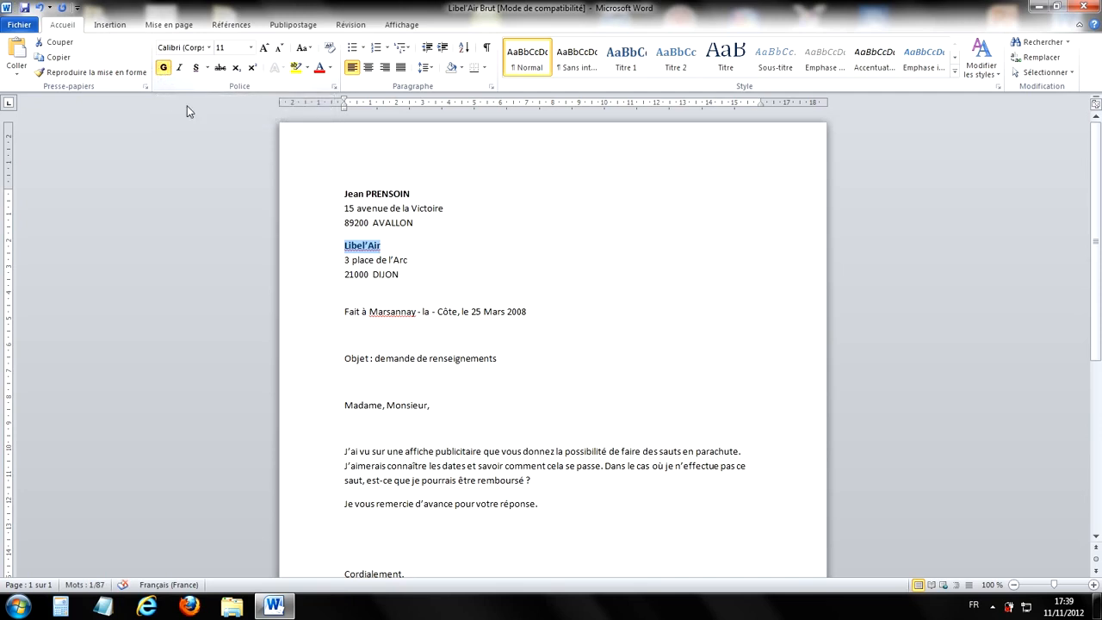
{"action": "left_click", "coordinate": [448, 244]}
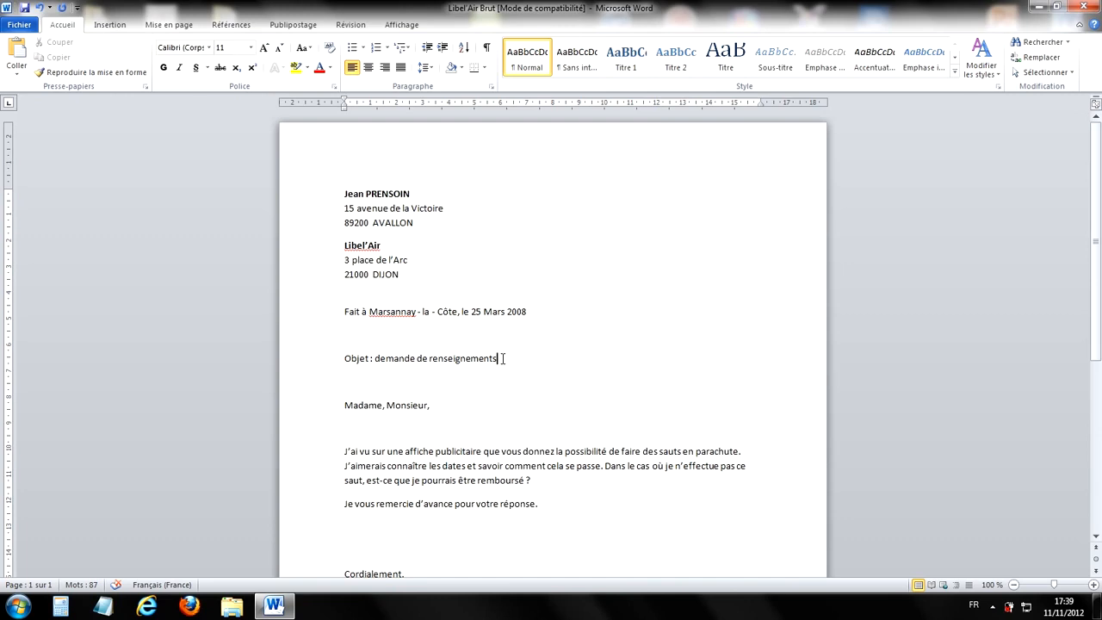
Step: Italicize "demande de renseignements" in the letter's subject line
{"action": "left_click_drag", "start_coordinate": [497, 358], "coordinate": [377, 366]}
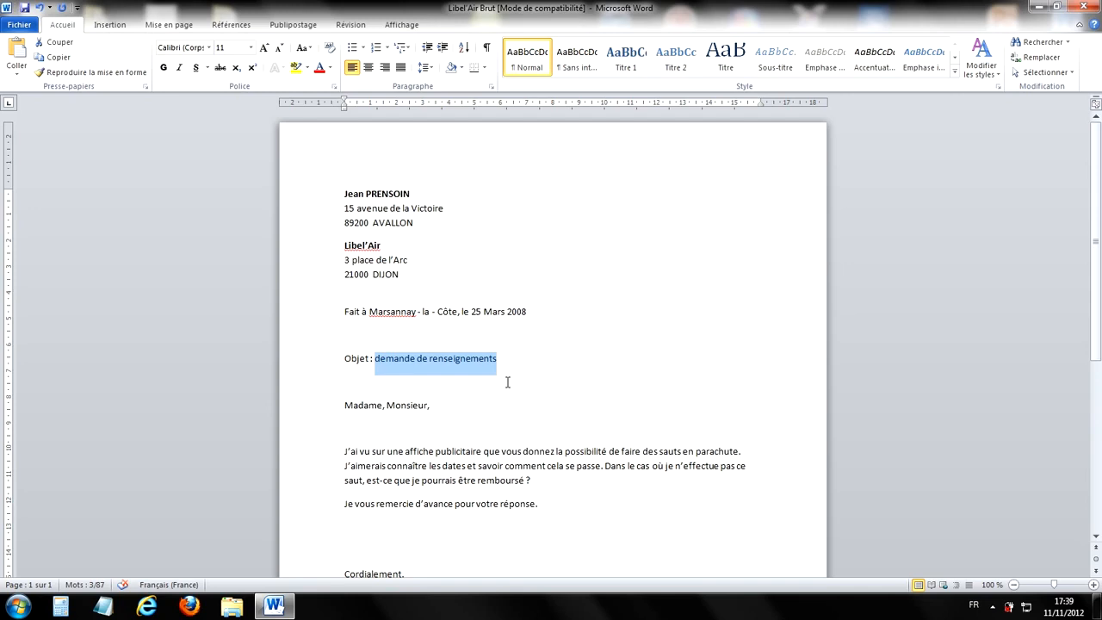
{"action": "left_click", "coordinate": [179, 68]}
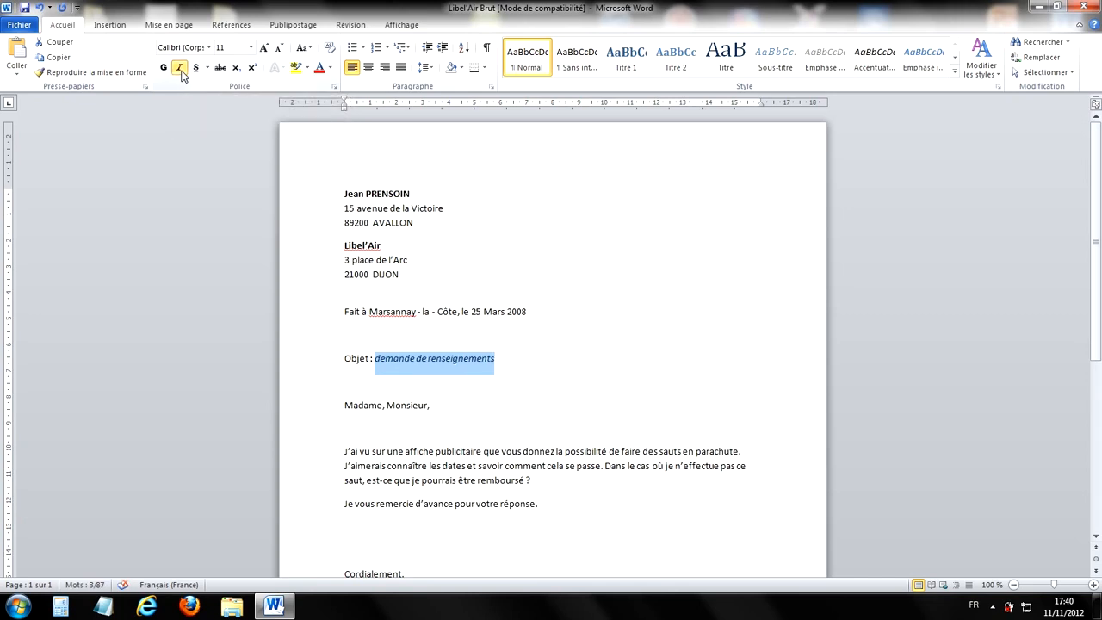
{"action": "left_click", "coordinate": [621, 277]}
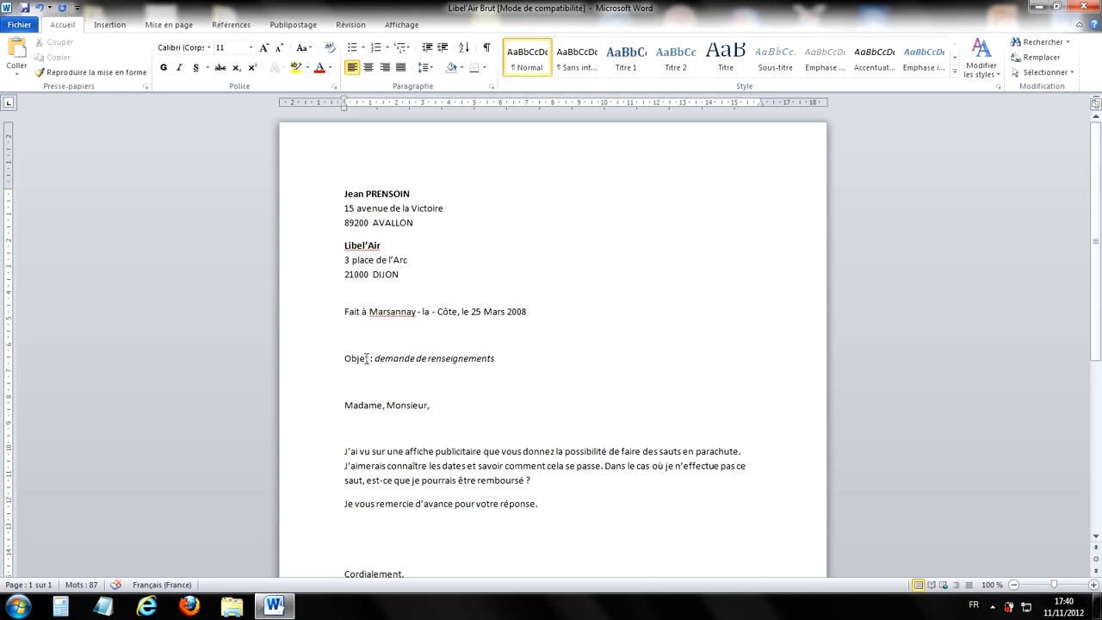
Step: Underline only the word "Objet" at the start of the subject line
{"action": "left_click_drag", "start_coordinate": [371, 358], "coordinate": [347, 362]}
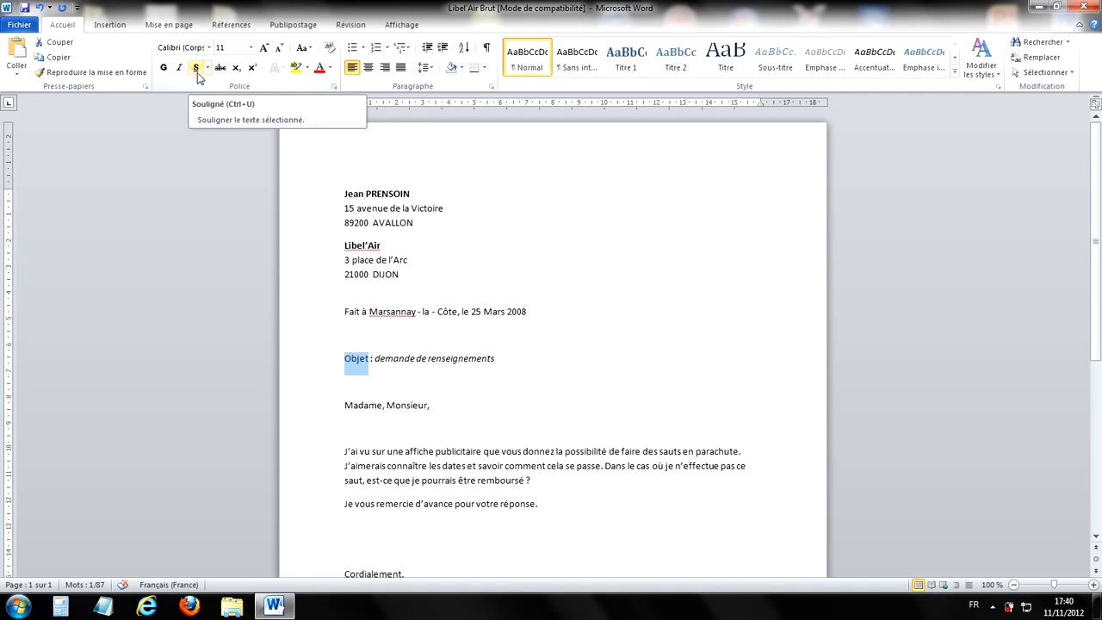
{"action": "left_click", "coordinate": [431, 302]}
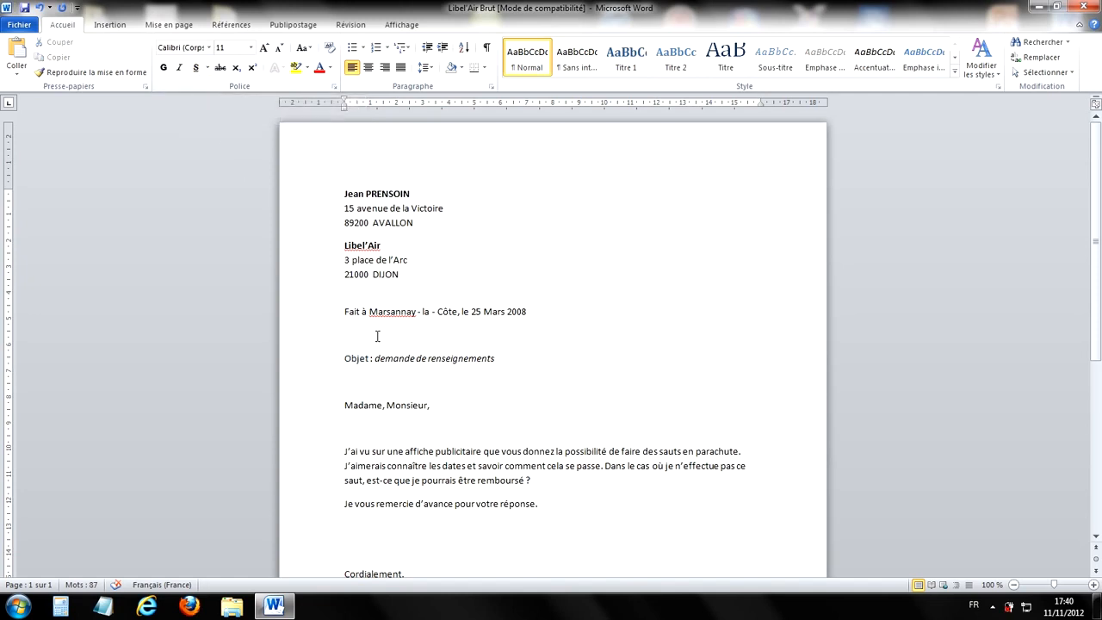
{"action": "left_click_drag", "start_coordinate": [368, 358], "coordinate": [346, 358]}
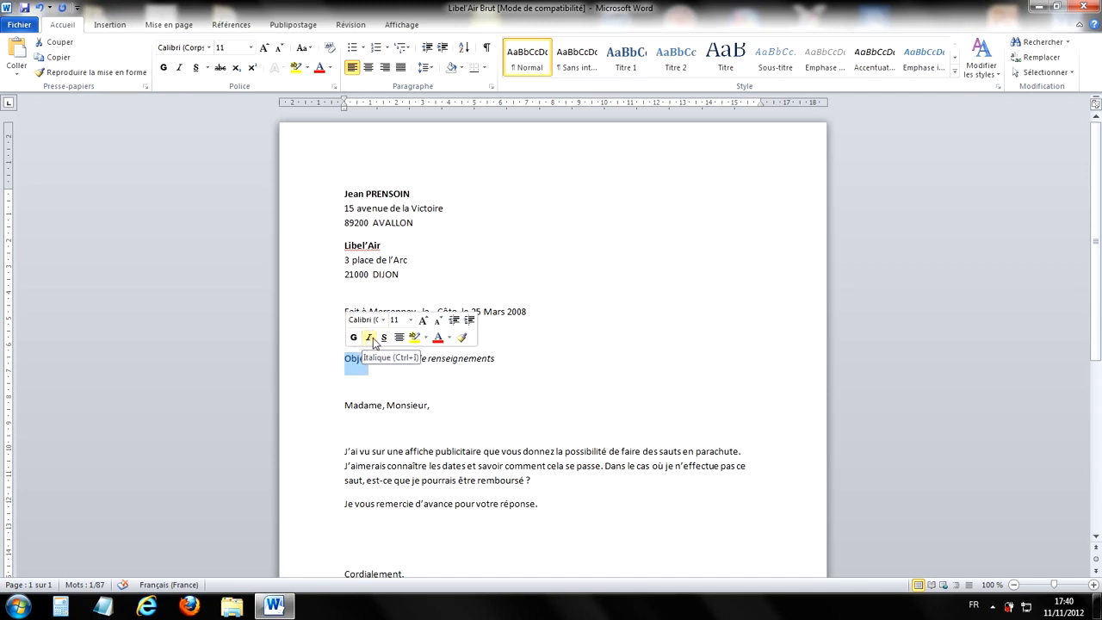
{"action": "left_click", "coordinate": [385, 338]}
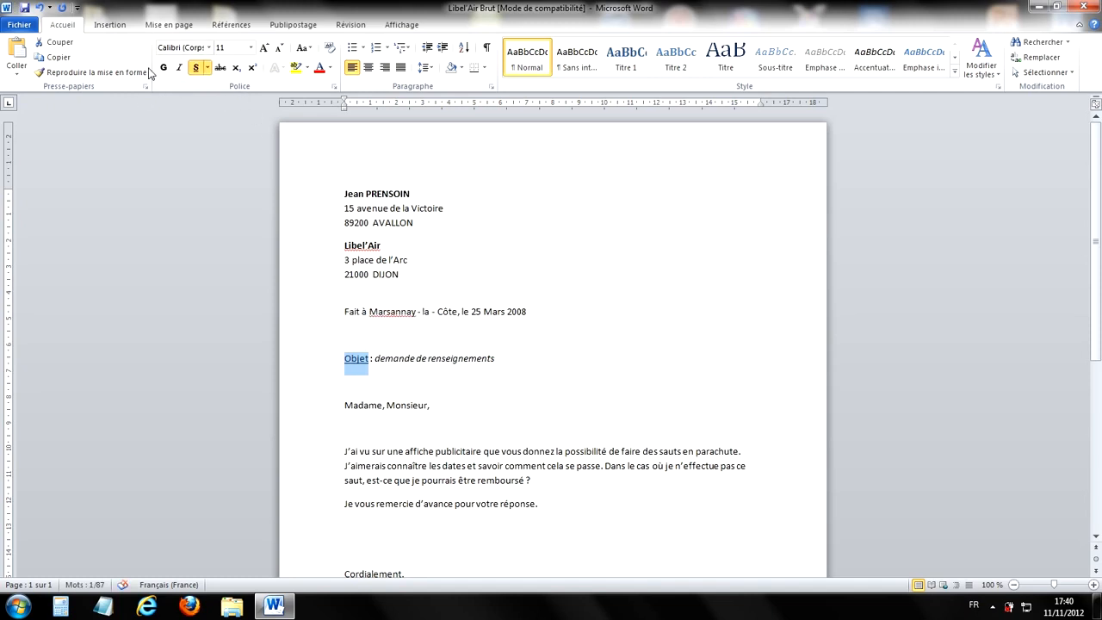
Step: Remove the italics from "demande de renseignements" in the subject line and apply them again
{"action": "left_click", "coordinate": [502, 359]}
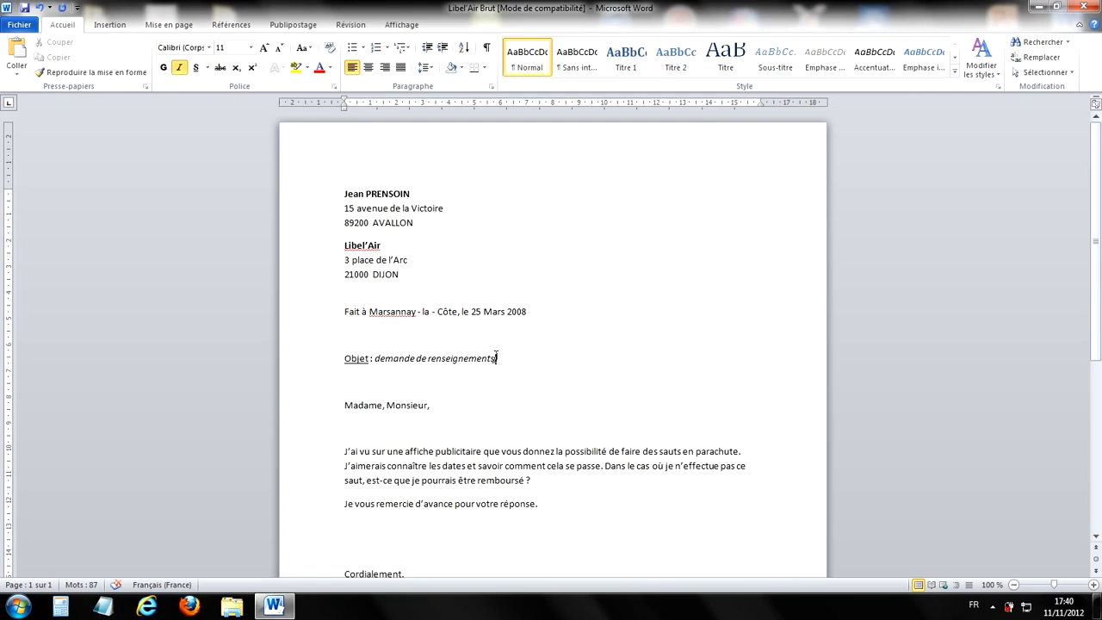
{"action": "left_click_drag", "start_coordinate": [500, 359], "coordinate": [399, 356]}
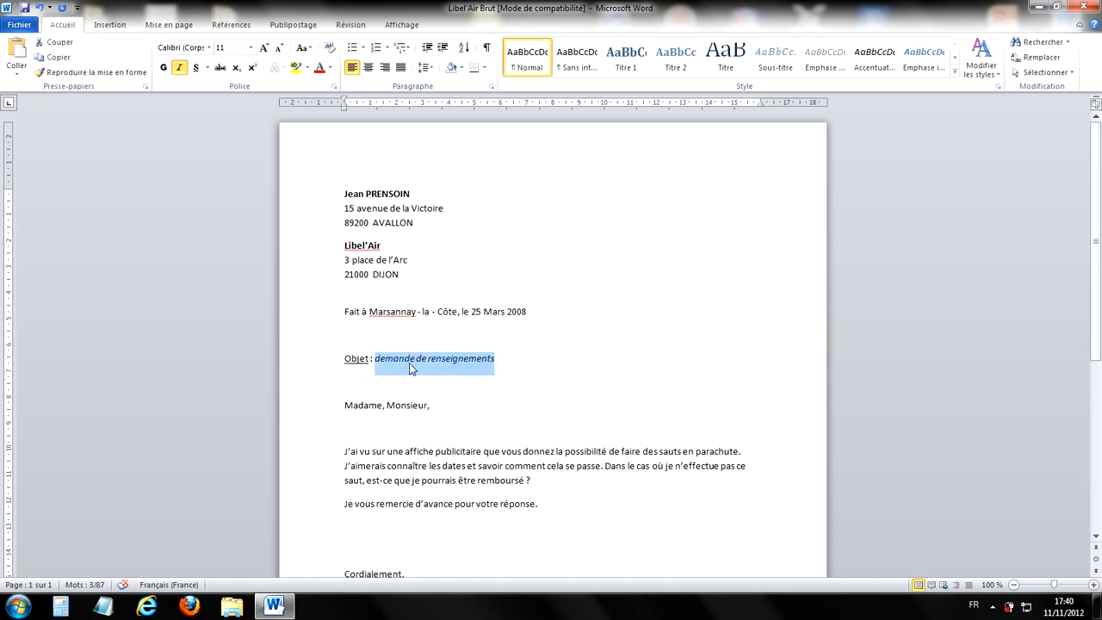
{"action": "left_click", "coordinate": [179, 69]}
{"action": "left_click", "coordinate": [501, 267]}
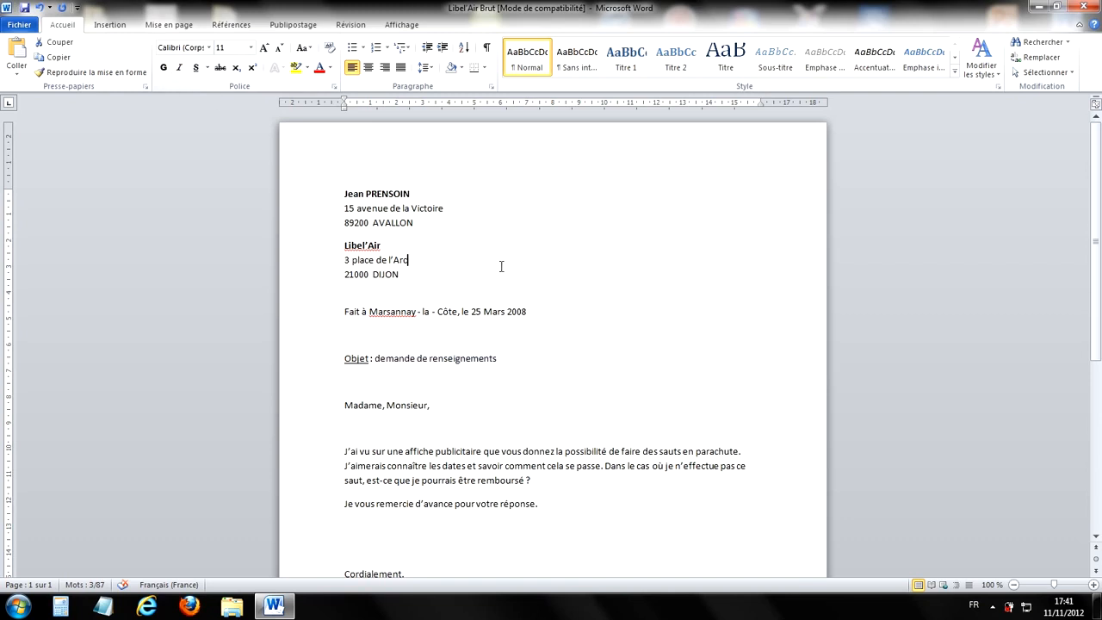
{"action": "left_click_drag", "start_coordinate": [498, 358], "coordinate": [379, 353]}
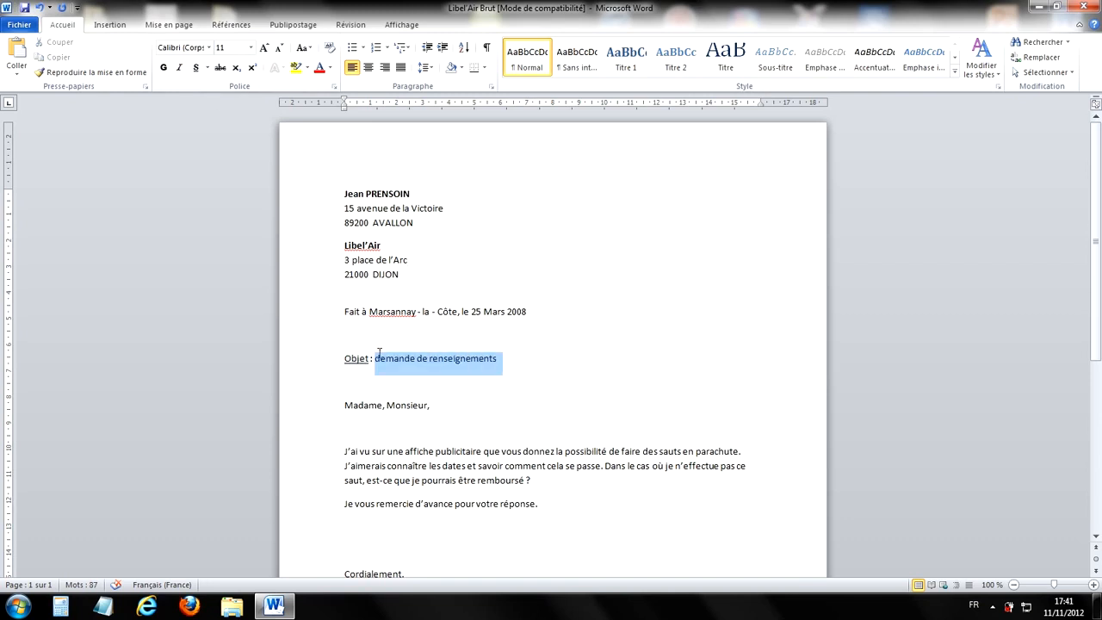
{"action": "left_click", "coordinate": [180, 69]}
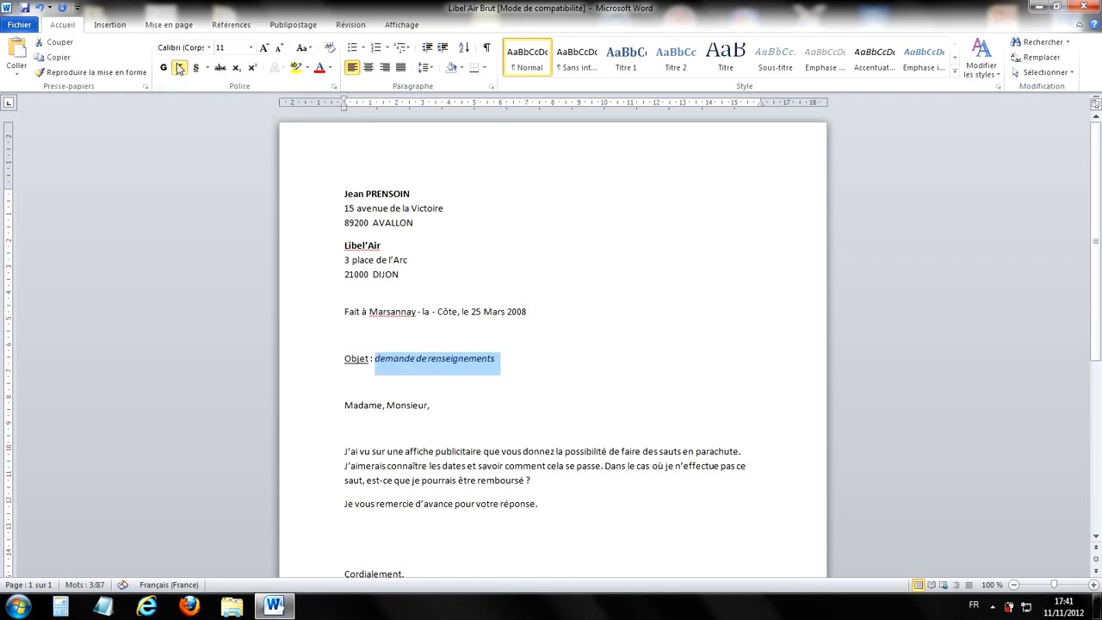
{"action": "left_click", "coordinate": [582, 310]}
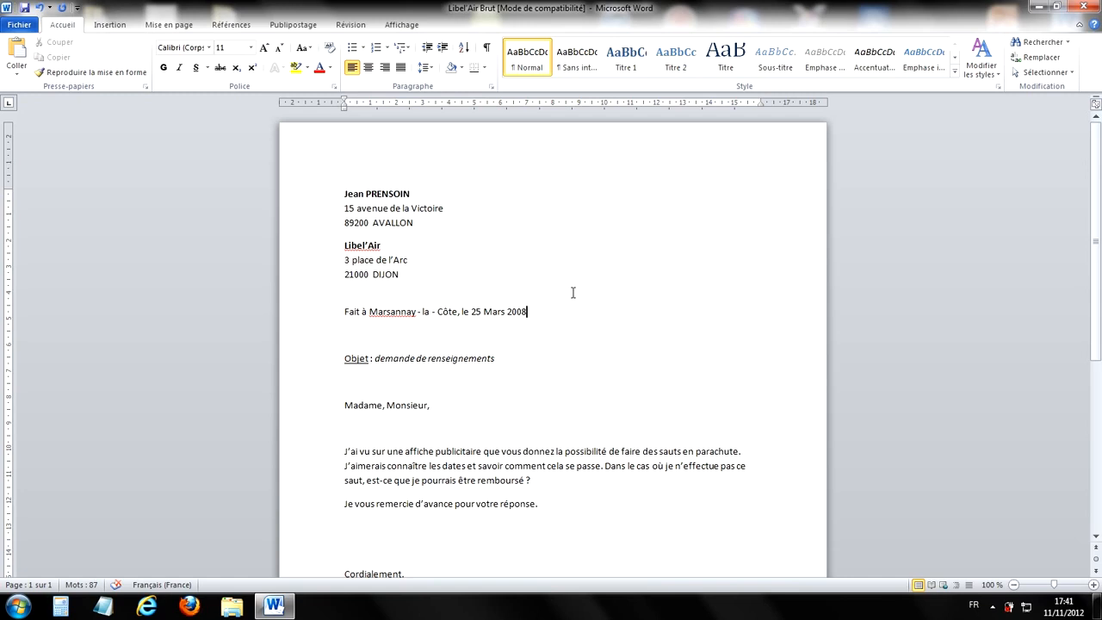
Step: Indent the first line of the "Objet" subject line and of the "Madame, Monsieur," greeting by one tab stop each
{"action": "scroll", "coordinate": [578, 268], "scroll_direction": "down", "scroll_amount": 1}
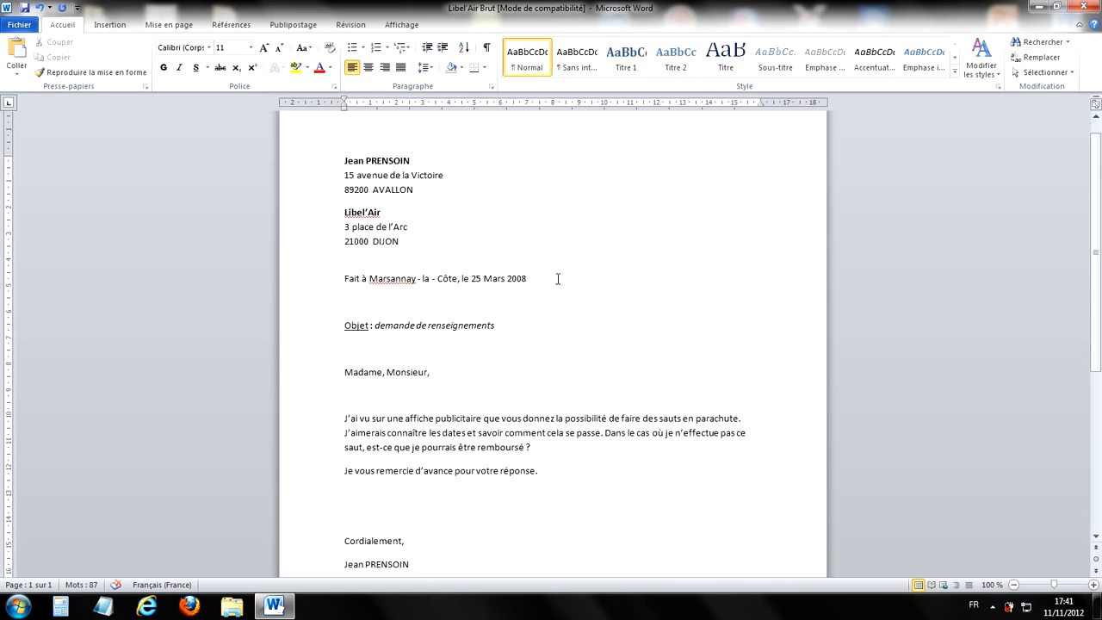
{"action": "scroll", "coordinate": [448, 306], "scroll_direction": "down", "scroll_amount": 1}
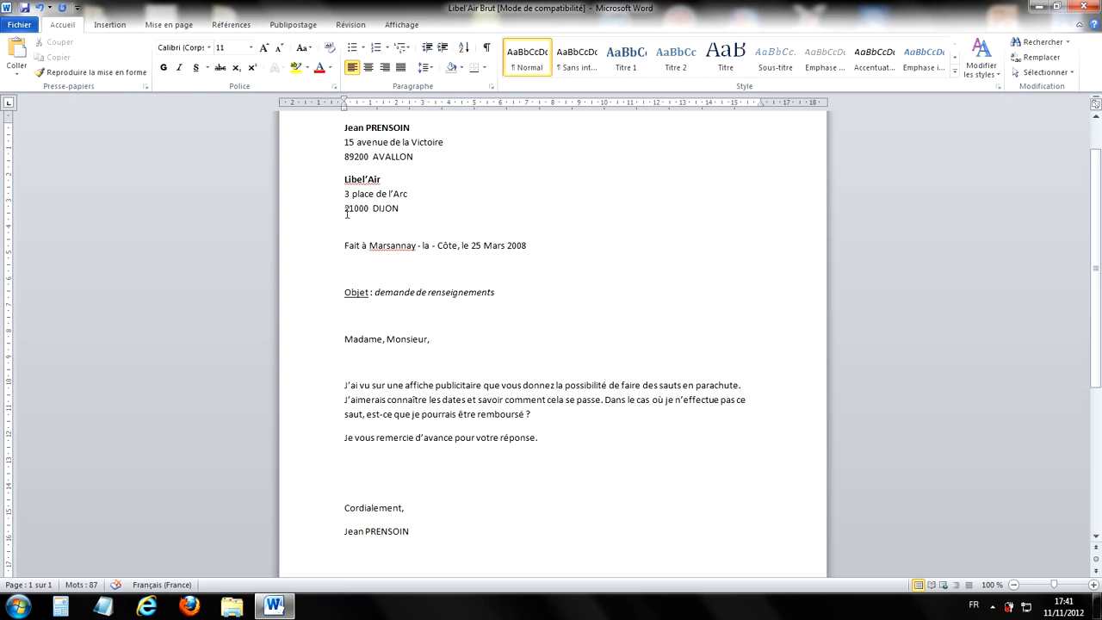
{"action": "left_click", "coordinate": [346, 293]}
{"action": "key", "text": "Tab"}
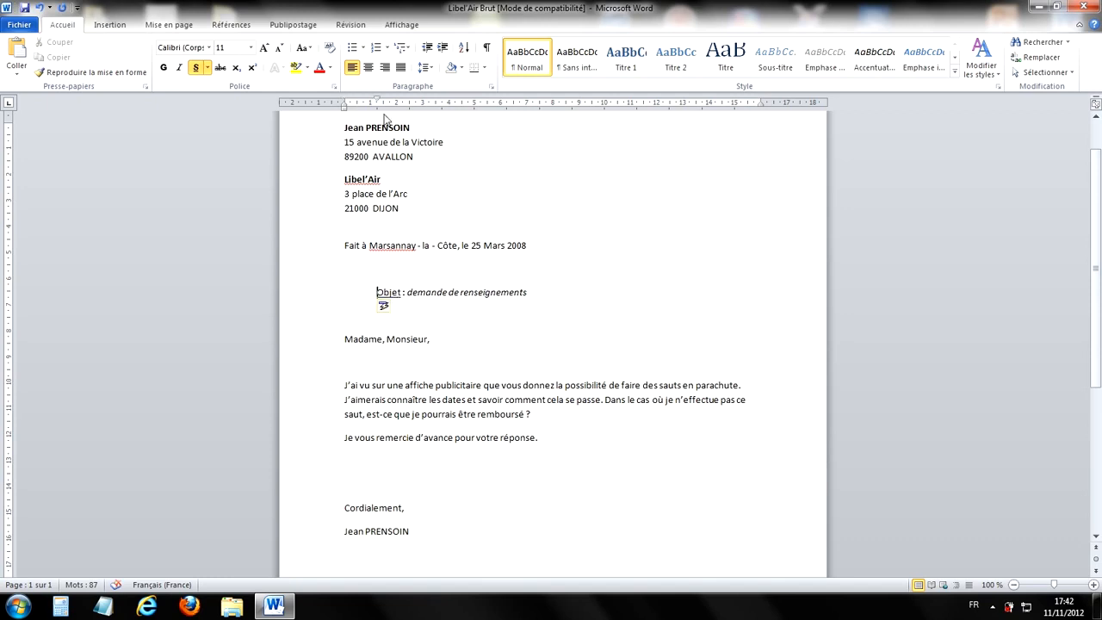
{"action": "left_click", "coordinate": [344, 339]}
{"action": "key", "text": "Tab"}
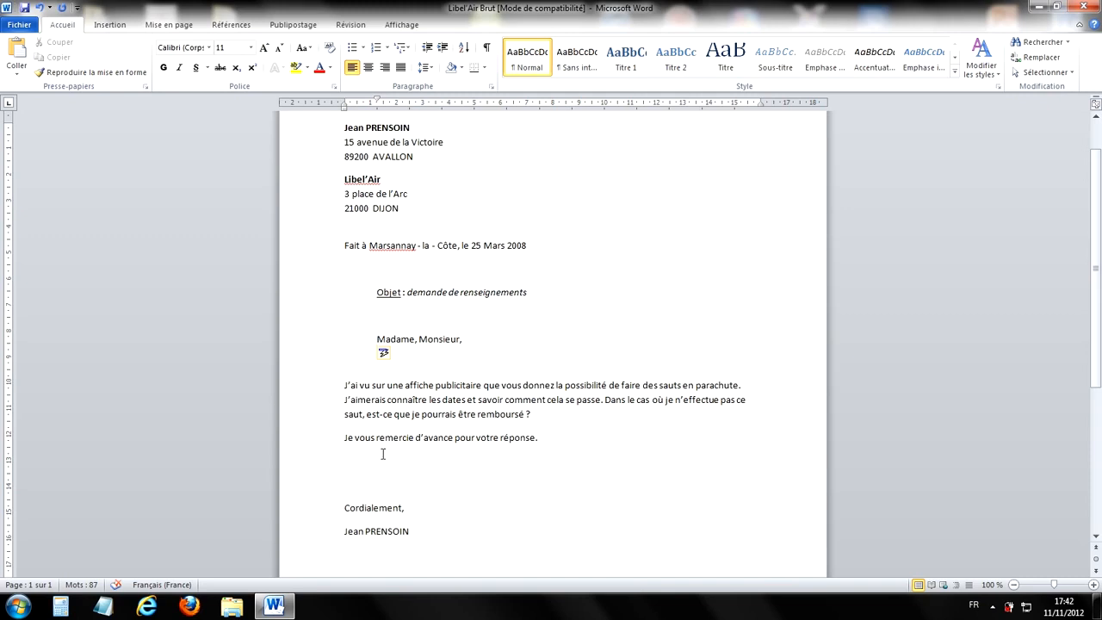
Step: Indent the first line of the two body paragraphs, "J'ai vu sur une affiche" and "Je vous remercie d'avance", by one tab stop each
{"action": "left_click", "coordinate": [344, 386]}
{"action": "key", "text": "Tab"}
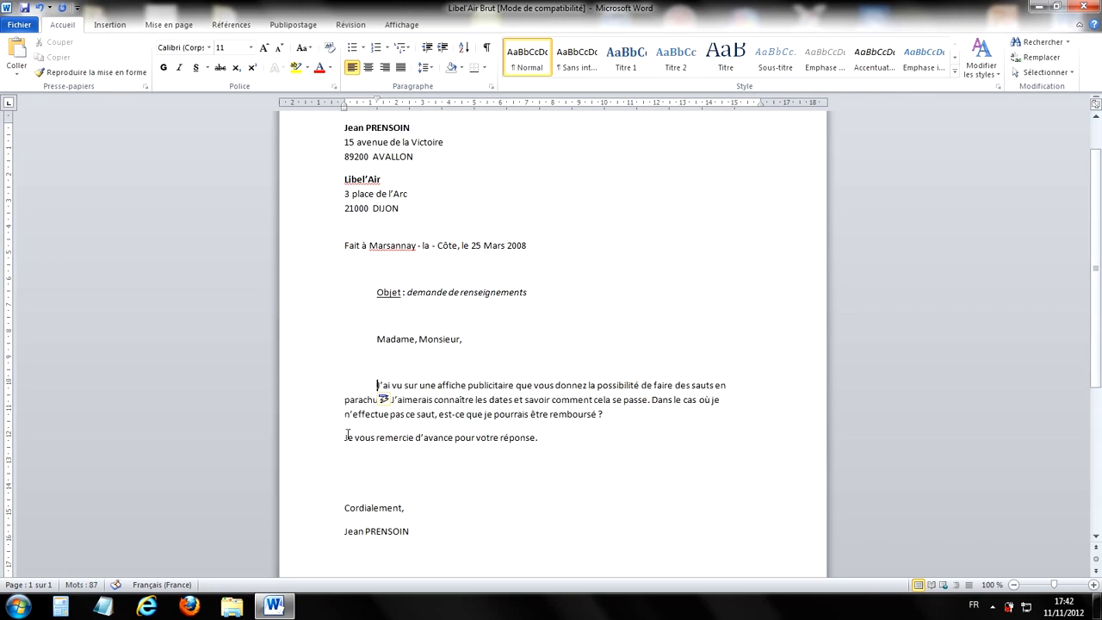
{"action": "left_click", "coordinate": [345, 437]}
{"action": "key", "text": "Tab"}
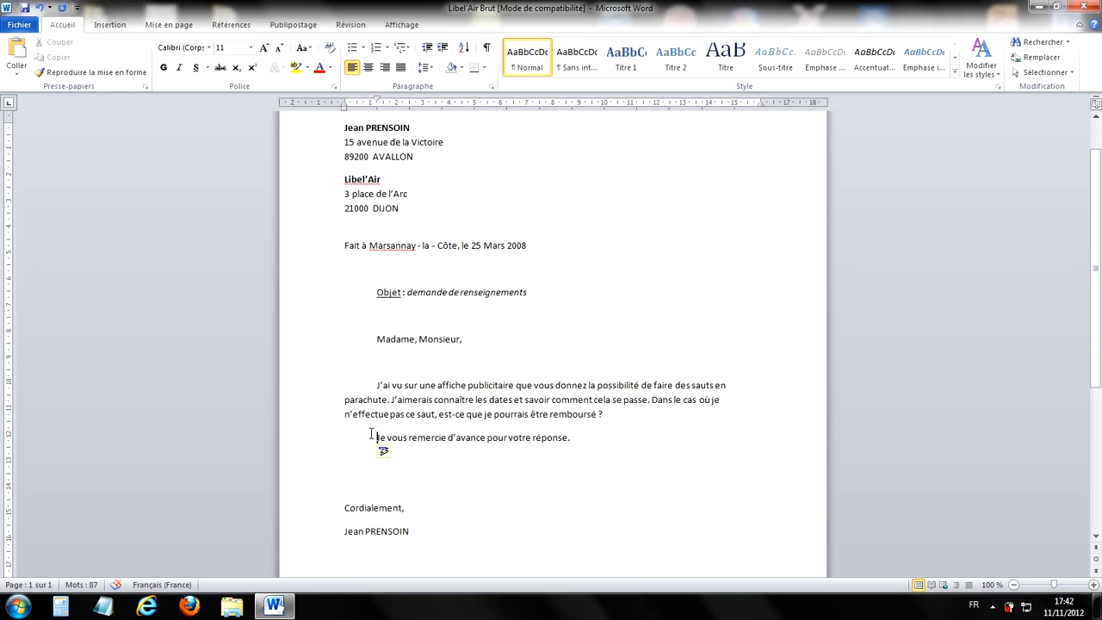
{"action": "scroll", "coordinate": [602, 359], "scroll_direction": "up", "scroll_amount": 1}
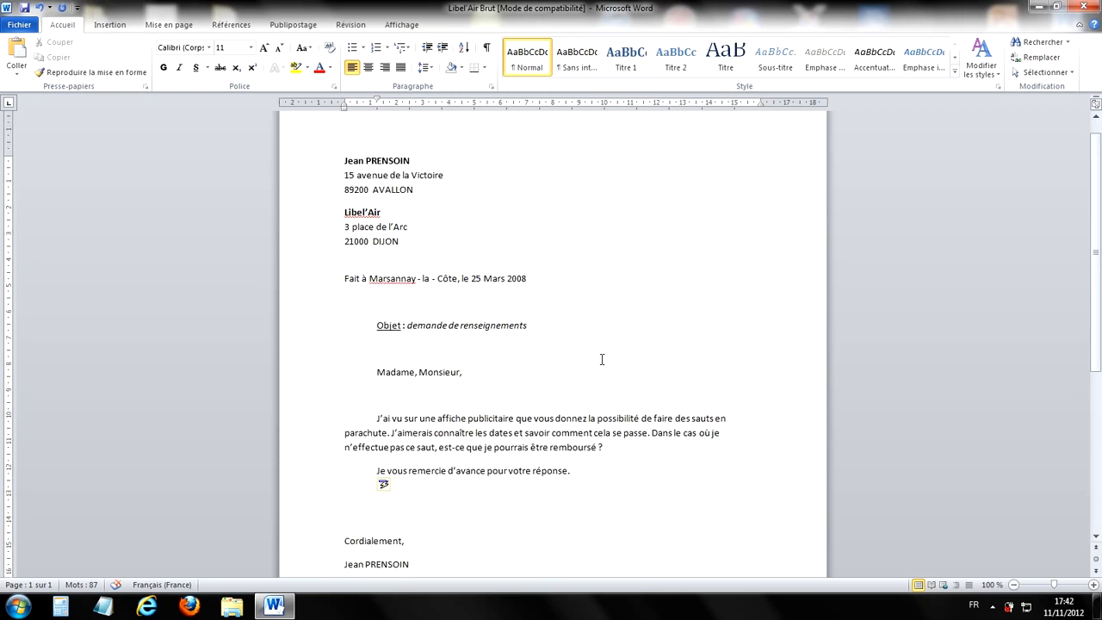
{"action": "scroll", "coordinate": [602, 359], "scroll_direction": "up", "scroll_amount": 1}
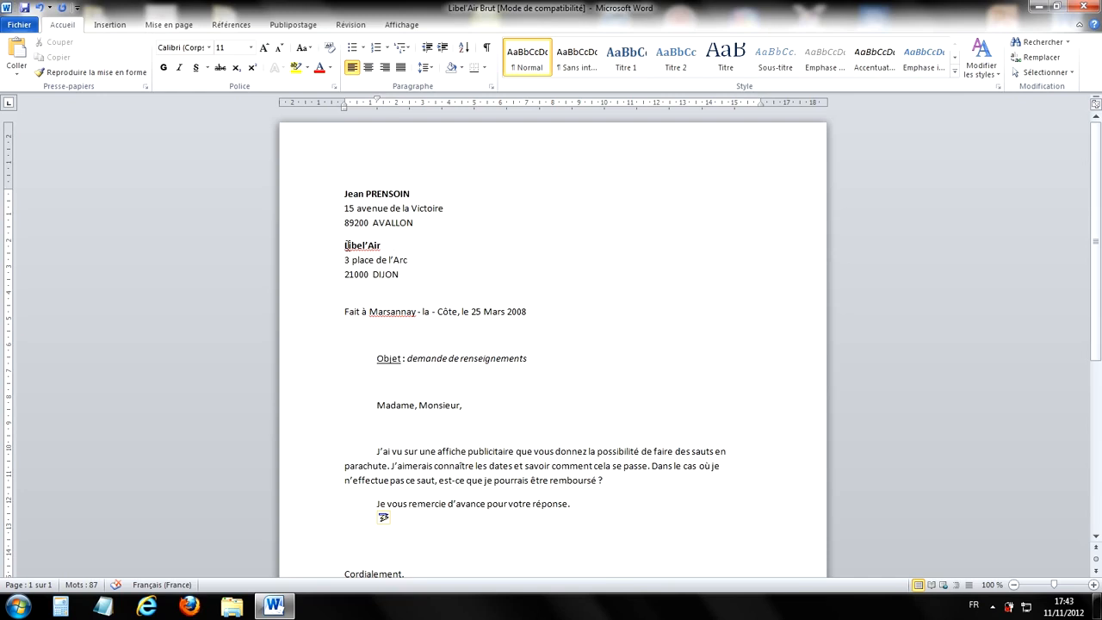
Step: Set the left indent of the three-line Libel'Air address block to about 9.75 cm
{"action": "left_click", "coordinate": [404, 274]}
{"action": "left_click_drag", "start_coordinate": [404, 274], "coordinate": [353, 248]}
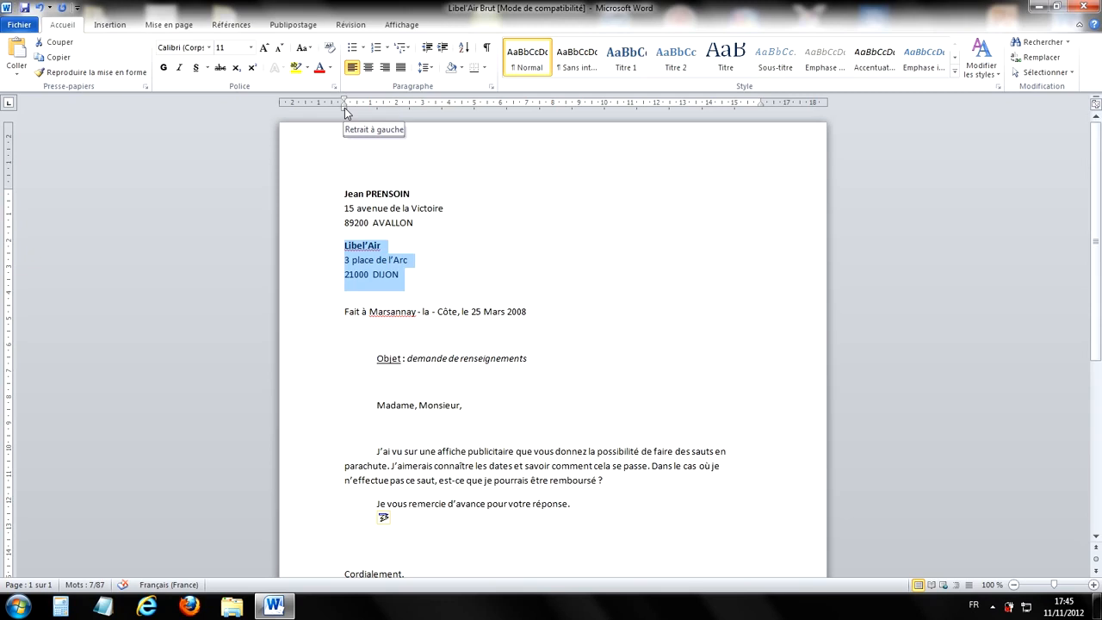
{"action": "left_click_drag", "start_coordinate": [345, 108], "coordinate": [598, 120]}
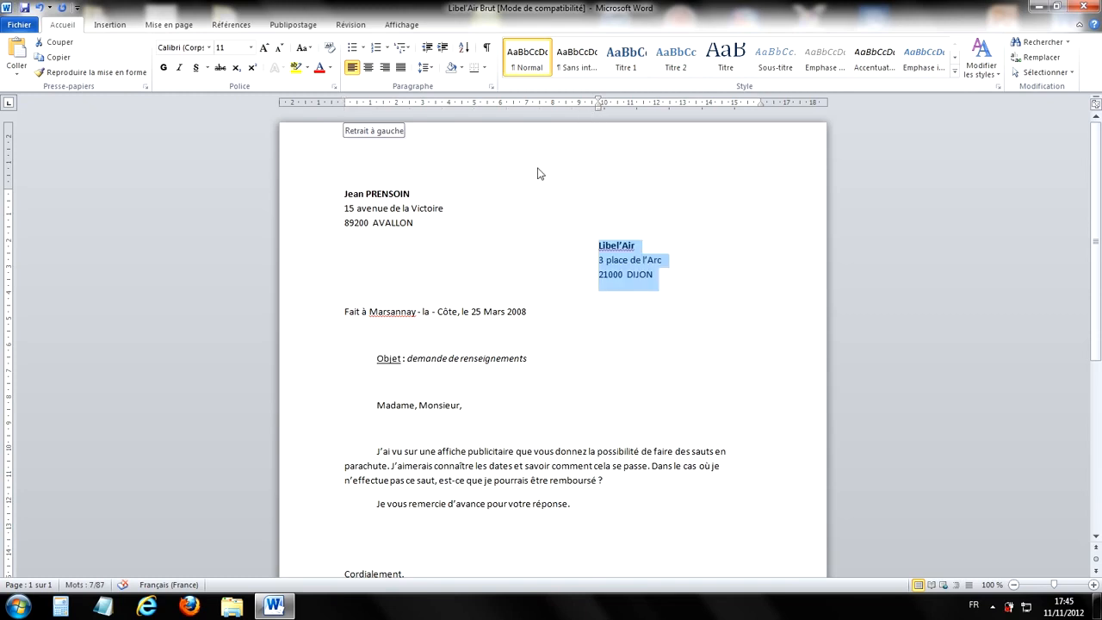
{"action": "left_click", "coordinate": [501, 208]}
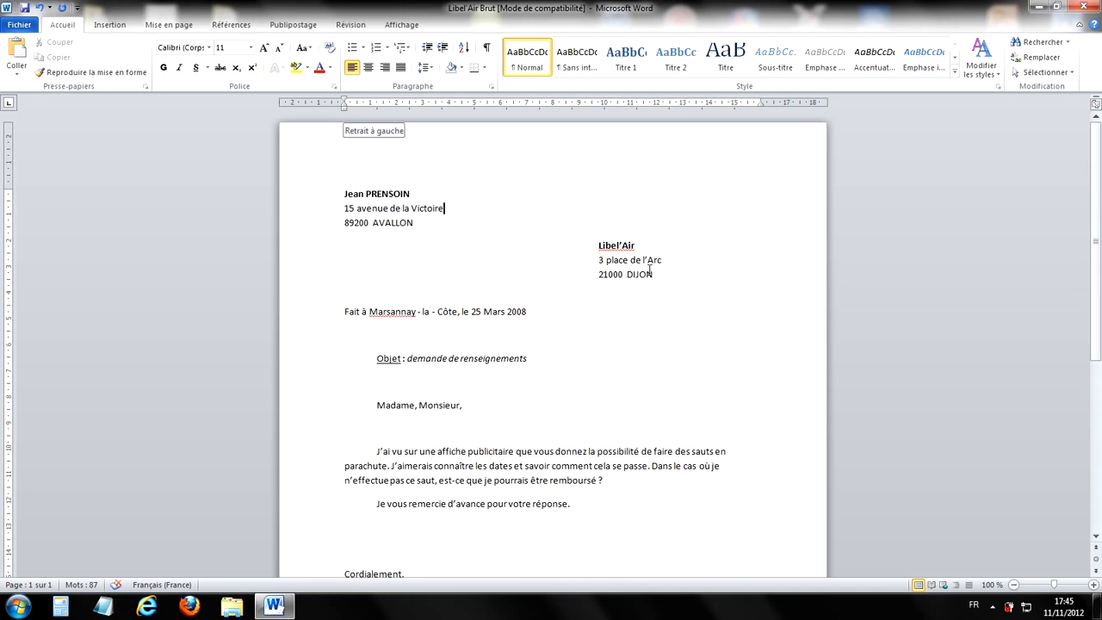
Step: Try a left indent of about 9.75 cm on "Cordialement," and the signature line, and undo it
{"action": "scroll", "coordinate": [680, 281], "scroll_direction": "down", "scroll_amount": 2}
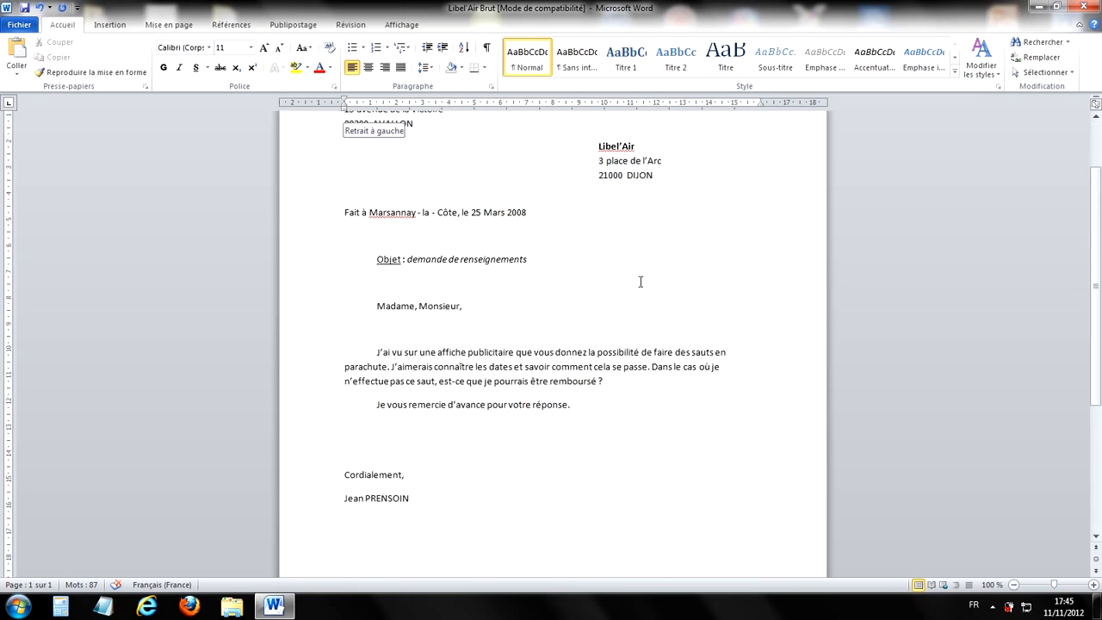
{"action": "scroll", "coordinate": [441, 486], "scroll_direction": "down", "scroll_amount": 1}
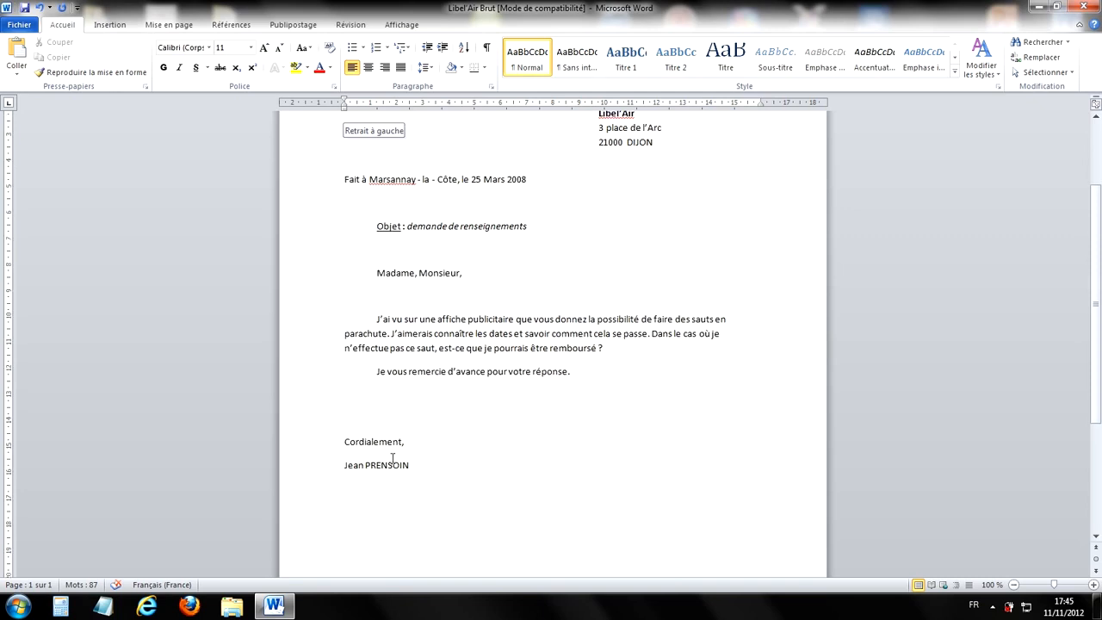
{"action": "scroll", "coordinate": [645, 258], "scroll_direction": "up", "scroll_amount": 1}
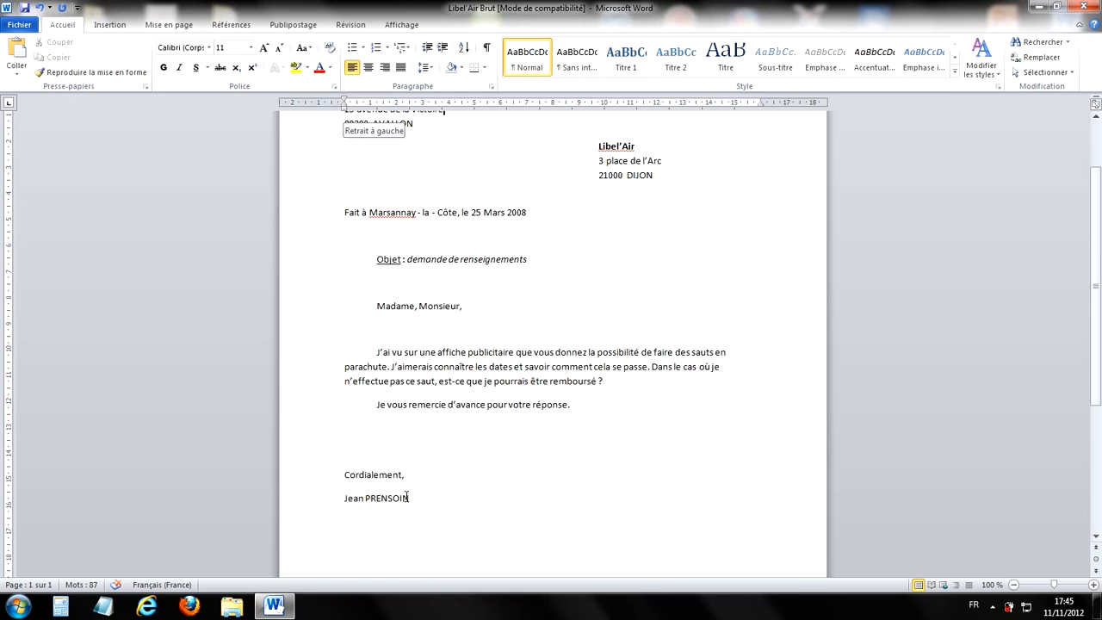
{"action": "left_click_drag", "start_coordinate": [424, 506], "coordinate": [345, 479]}
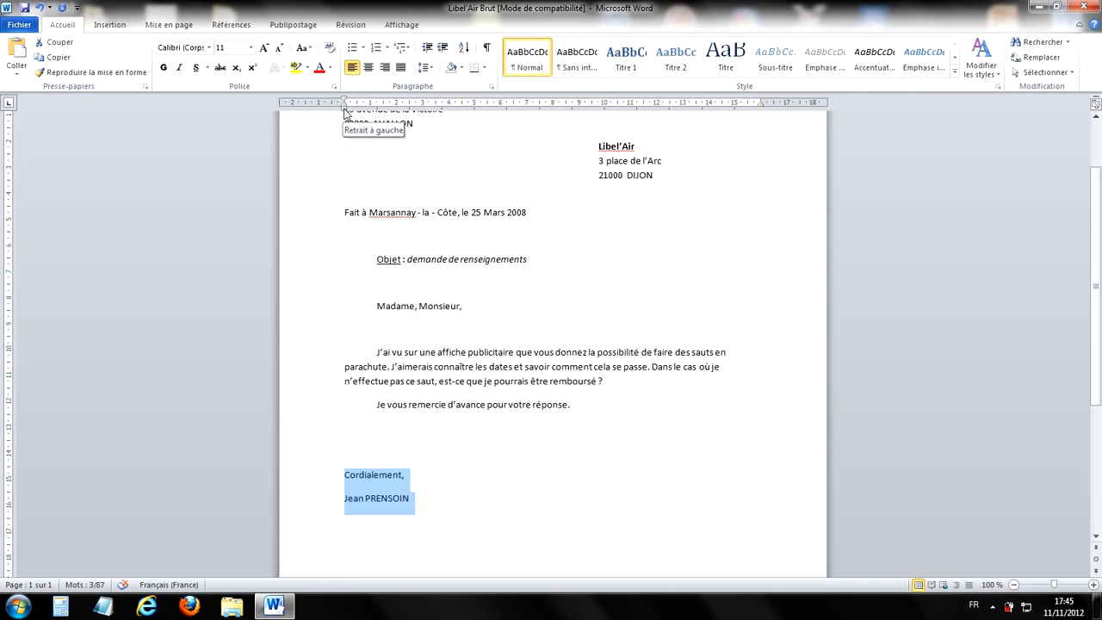
{"action": "left_click_drag", "start_coordinate": [344, 109], "coordinate": [598, 121]}
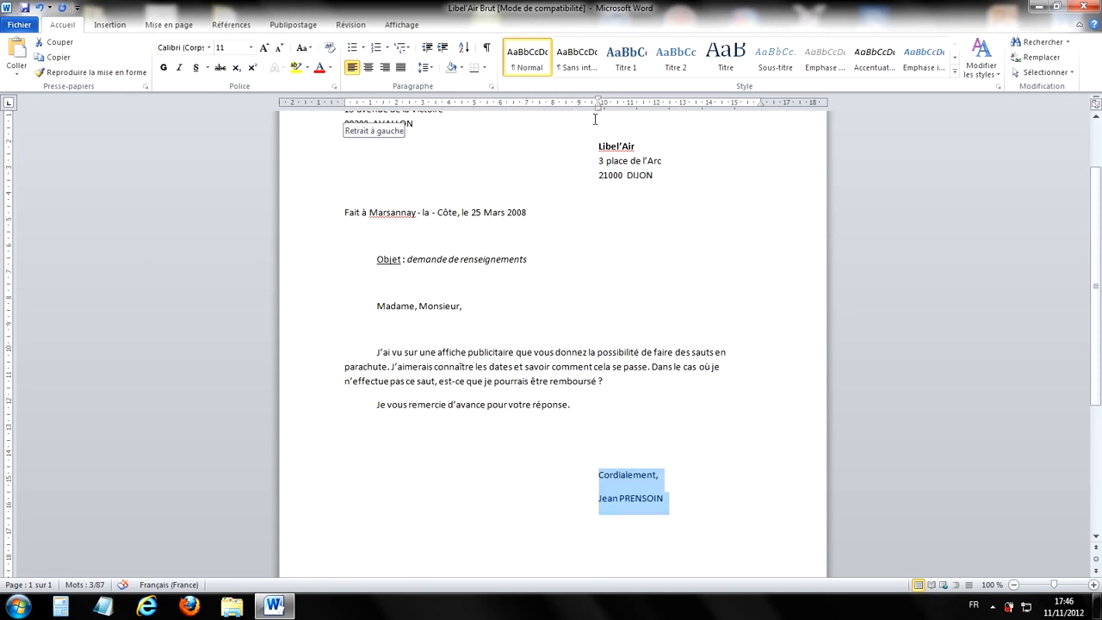
{"action": "left_click", "coordinate": [583, 163]}
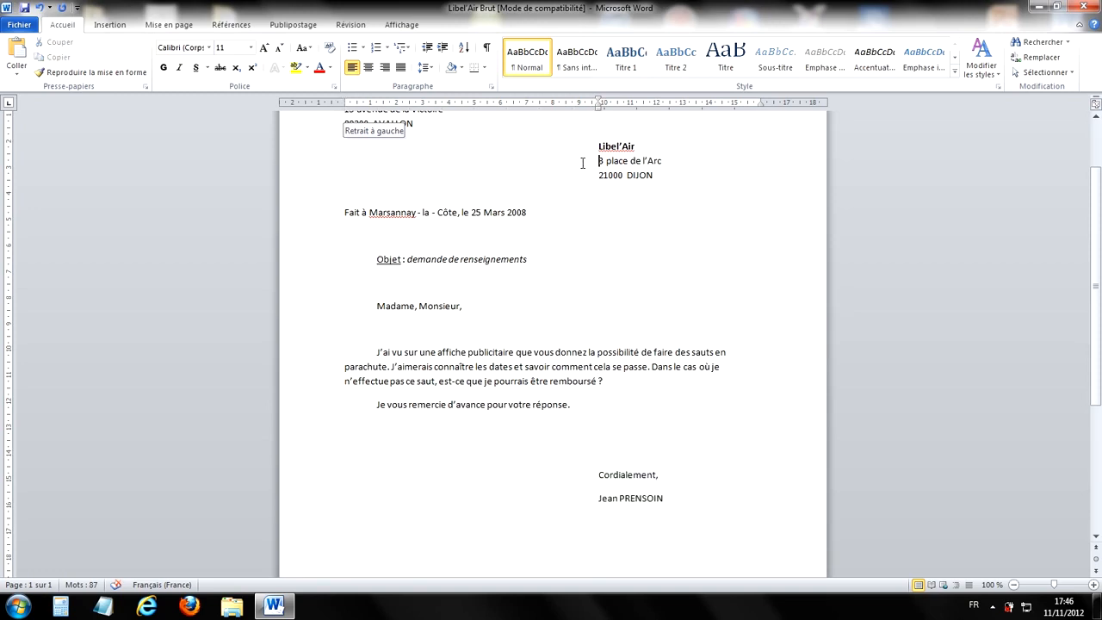
{"action": "key", "text": "ctrl+z"}
{"action": "left_click", "coordinate": [632, 259]}
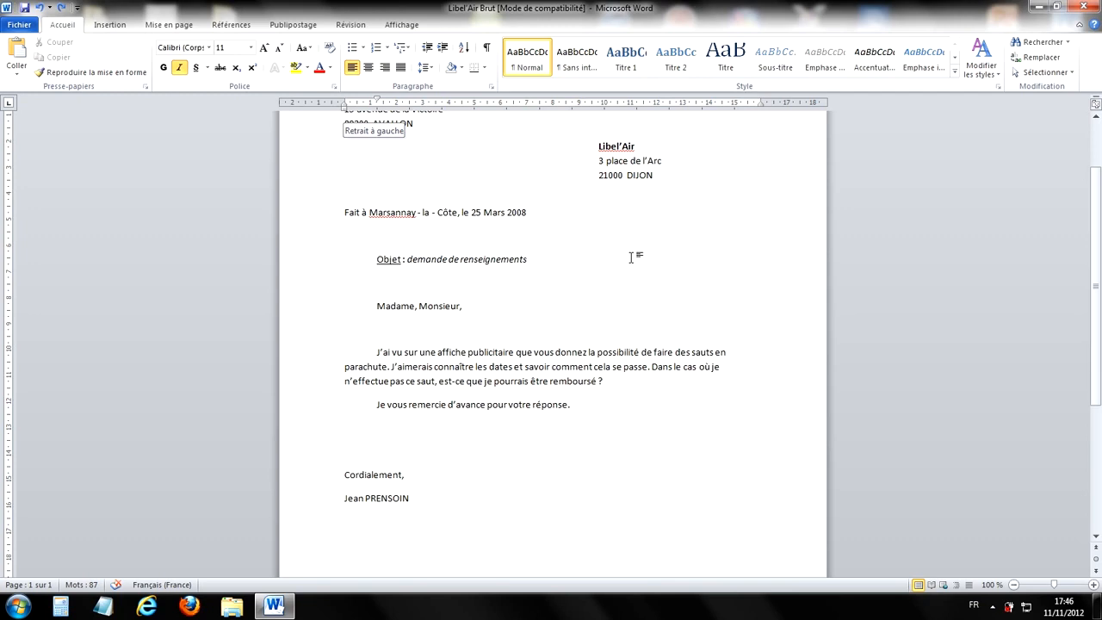
Step: Set the left indent of "Cordialement," and the sender's name below it to about 9.75 cm, matching the Libel'Air block
{"action": "scroll", "coordinate": [631, 256], "scroll_direction": "down", "scroll_amount": 5}
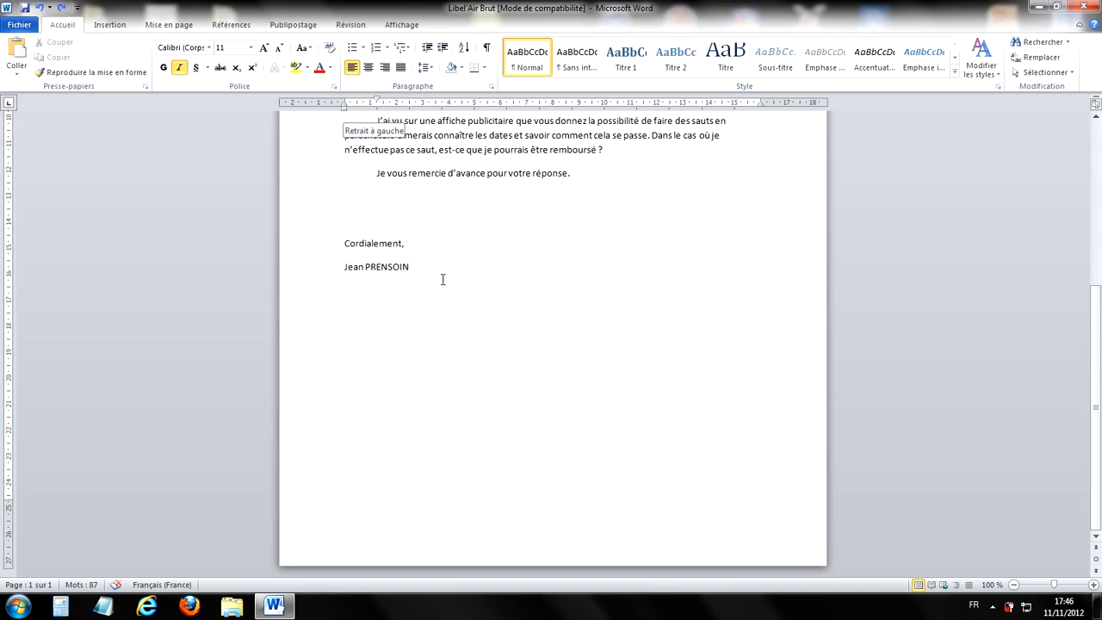
{"action": "left_click_drag", "start_coordinate": [422, 269], "coordinate": [340, 250]}
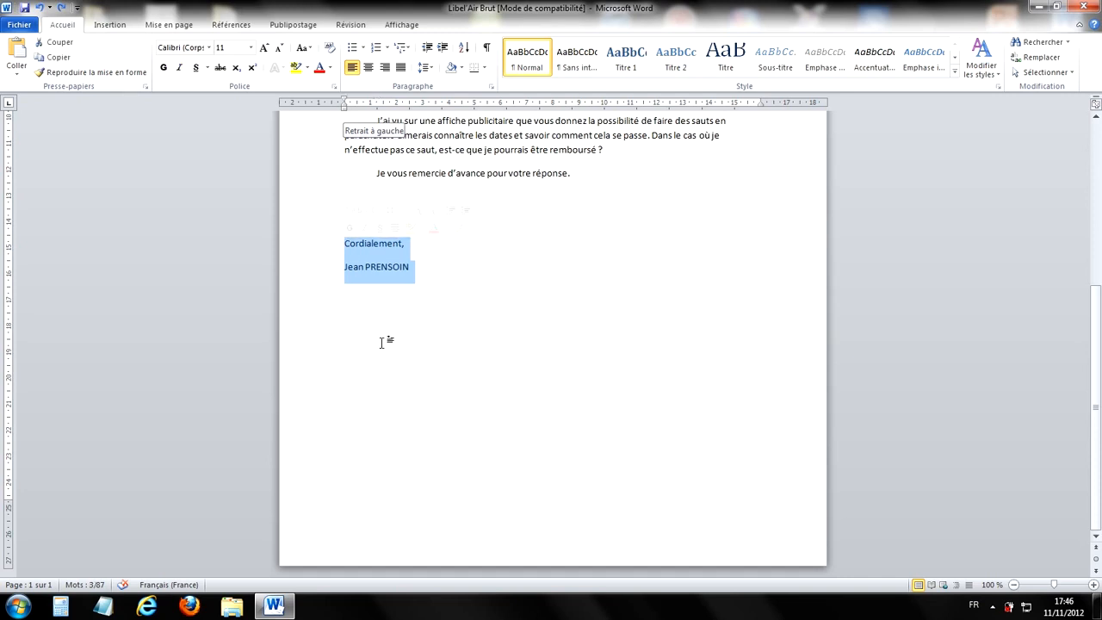
{"action": "scroll", "coordinate": [533, 301], "scroll_direction": "up", "scroll_amount": 7}
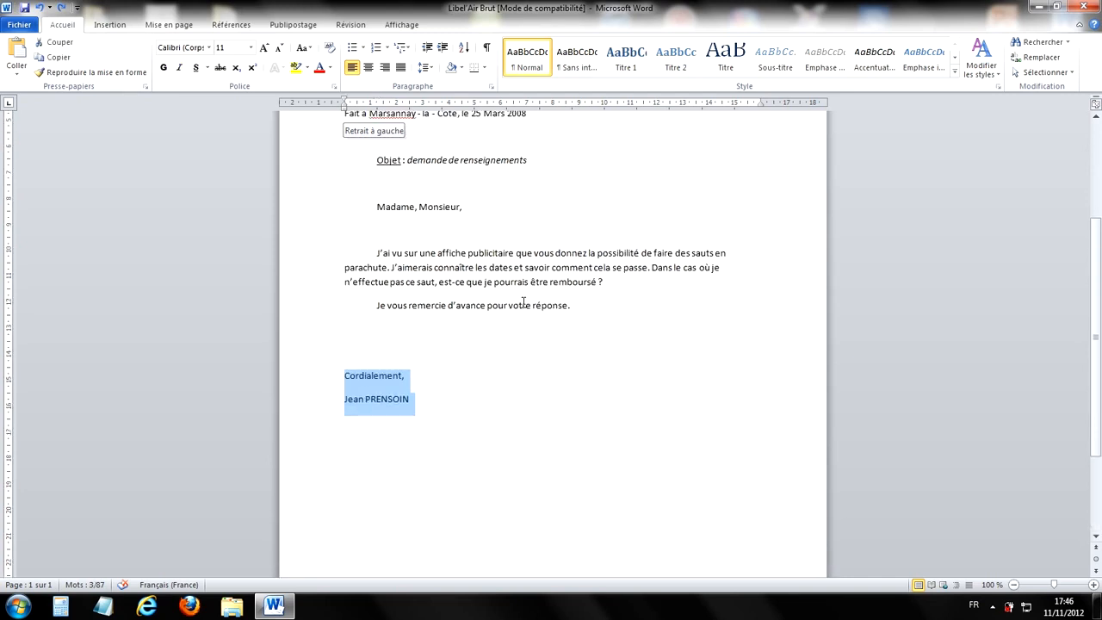
{"action": "scroll", "coordinate": [511, 304], "scroll_direction": "up", "scroll_amount": 1}
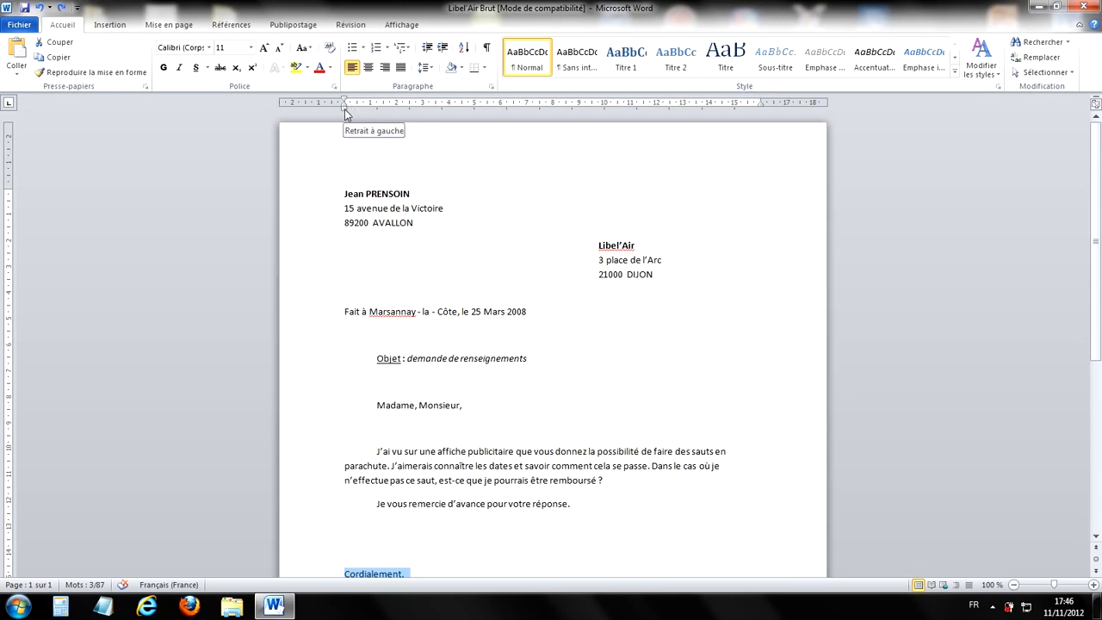
{"action": "mouse_move", "coordinate": [346, 112]}
{"action": "left_mouse_down"}
{"action": "mouse_move", "coordinate": [582, 134]}
{"action": "mouse_move", "coordinate": [592, 168]}
{"action": "mouse_move", "coordinate": [601, 131]}
{"action": "mouse_move", "coordinate": [602, 296]}
{"action": "mouse_move", "coordinate": [600, 116]}
{"action": "left_mouse_up"}
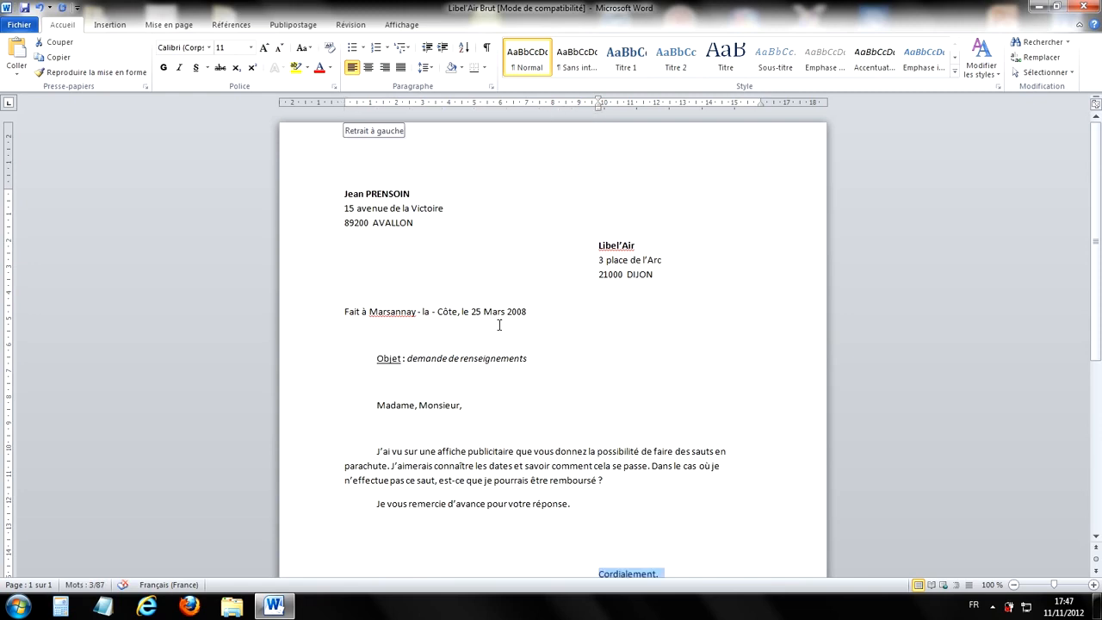
{"action": "left_click", "coordinate": [662, 318]}
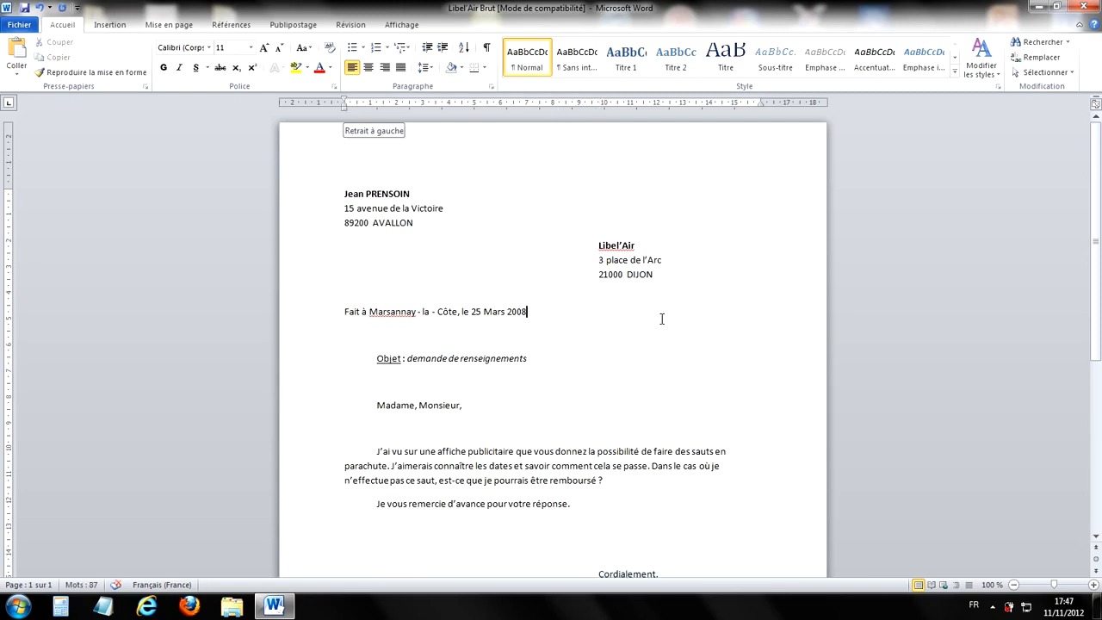
{"action": "scroll", "coordinate": [661, 311], "scroll_direction": "down", "scroll_amount": 4}
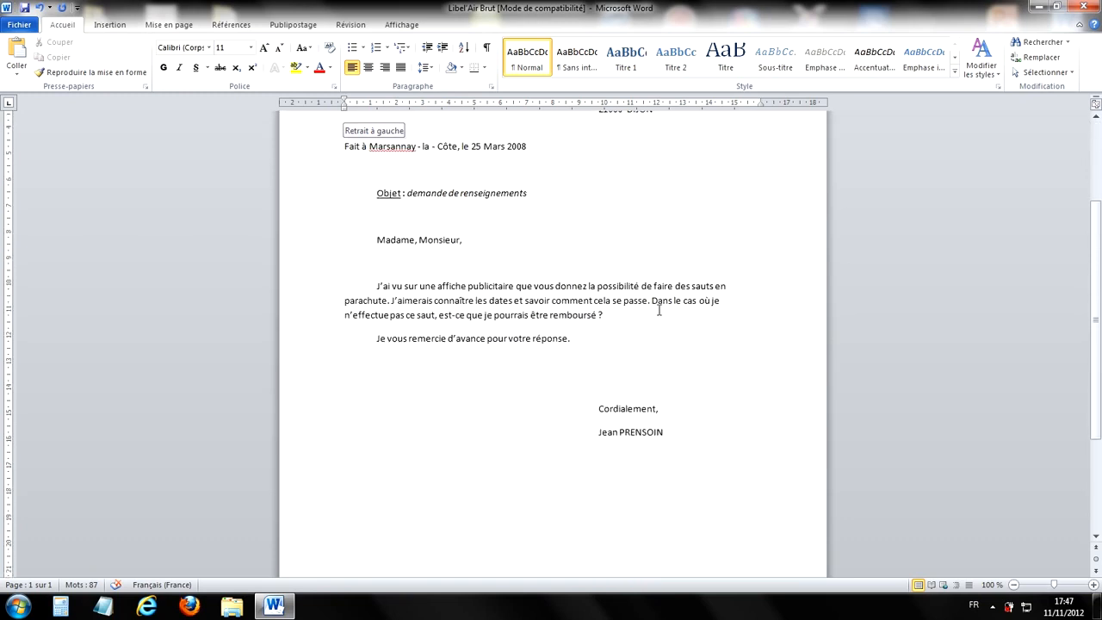
{"action": "scroll", "coordinate": [627, 372], "scroll_direction": "up", "scroll_amount": 2}
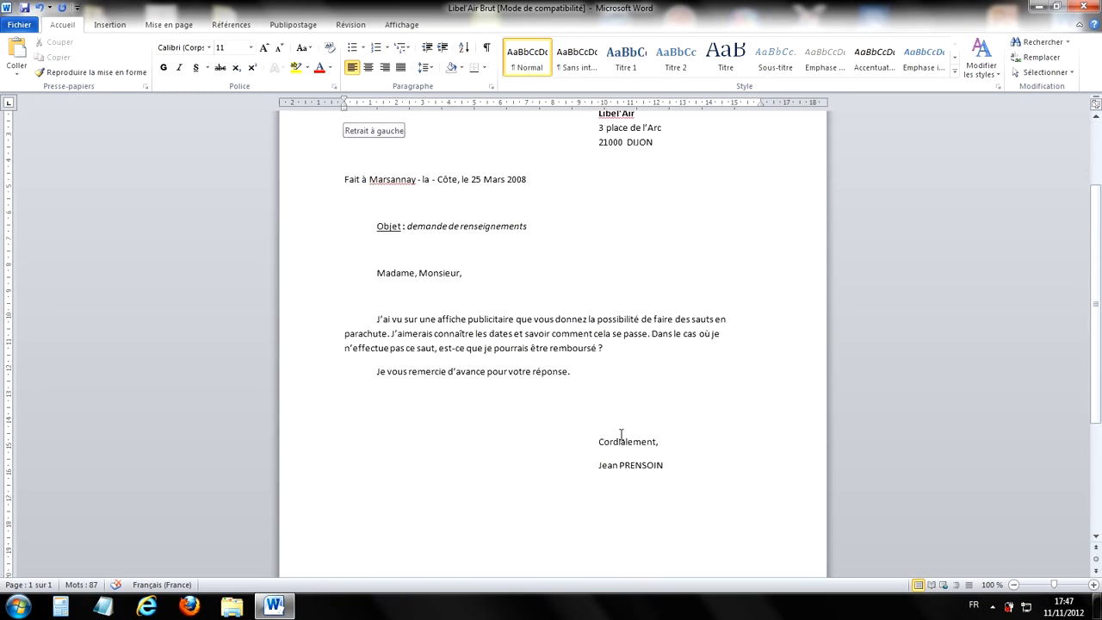
{"action": "scroll", "coordinate": [628, 261], "scroll_direction": "down", "scroll_amount": 5}
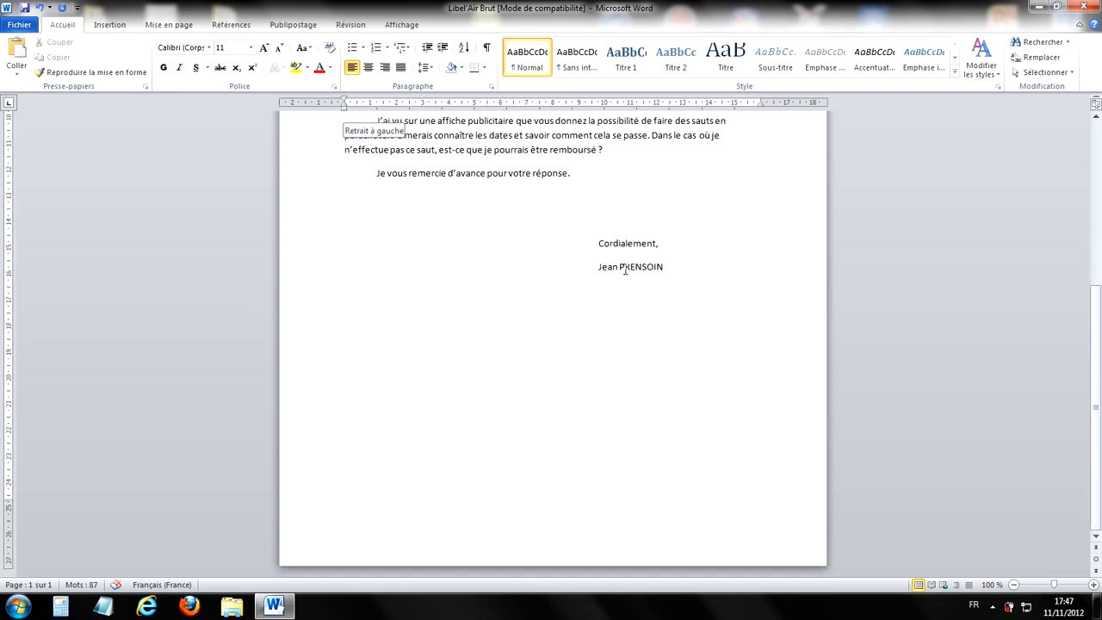
{"action": "scroll", "coordinate": [626, 270], "scroll_direction": "up", "scroll_amount": 4}
{"action": "scroll", "coordinate": [508, 293], "scroll_direction": "up", "scroll_amount": 1}
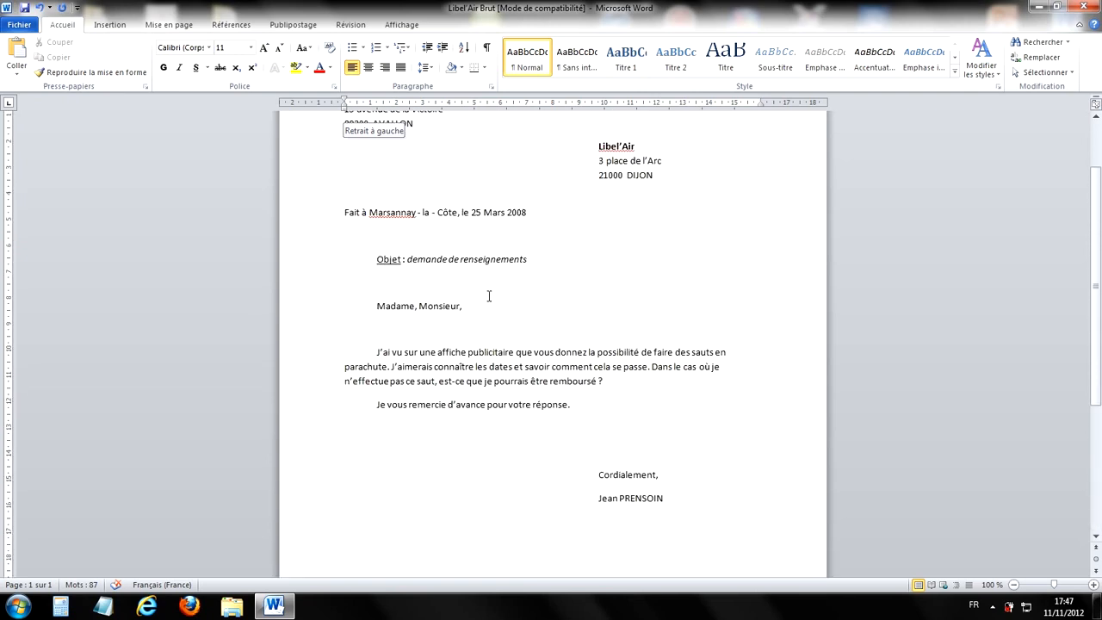
Step: Add one blank paragraph below the "Objet" subject line and one above it
{"action": "left_click", "coordinate": [511, 293]}
{"action": "scroll", "coordinate": [568, 311], "scroll_direction": "down", "scroll_amount": 5}
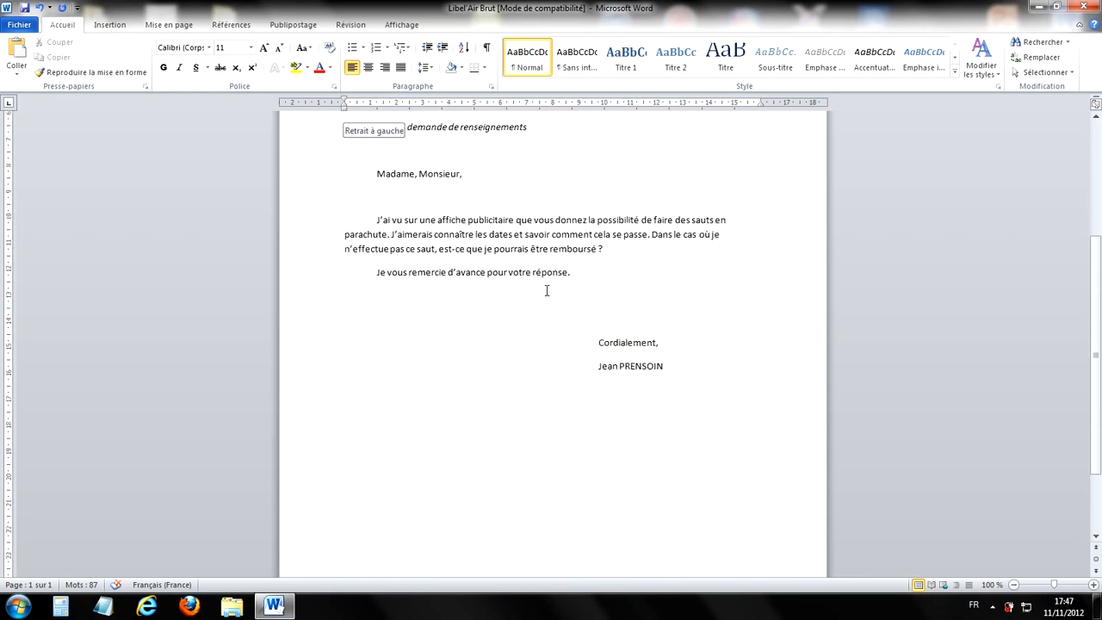
{"action": "scroll", "coordinate": [576, 359], "scroll_direction": "up", "scroll_amount": 6}
{"action": "scroll", "coordinate": [576, 353], "scroll_direction": "down", "scroll_amount": 5}
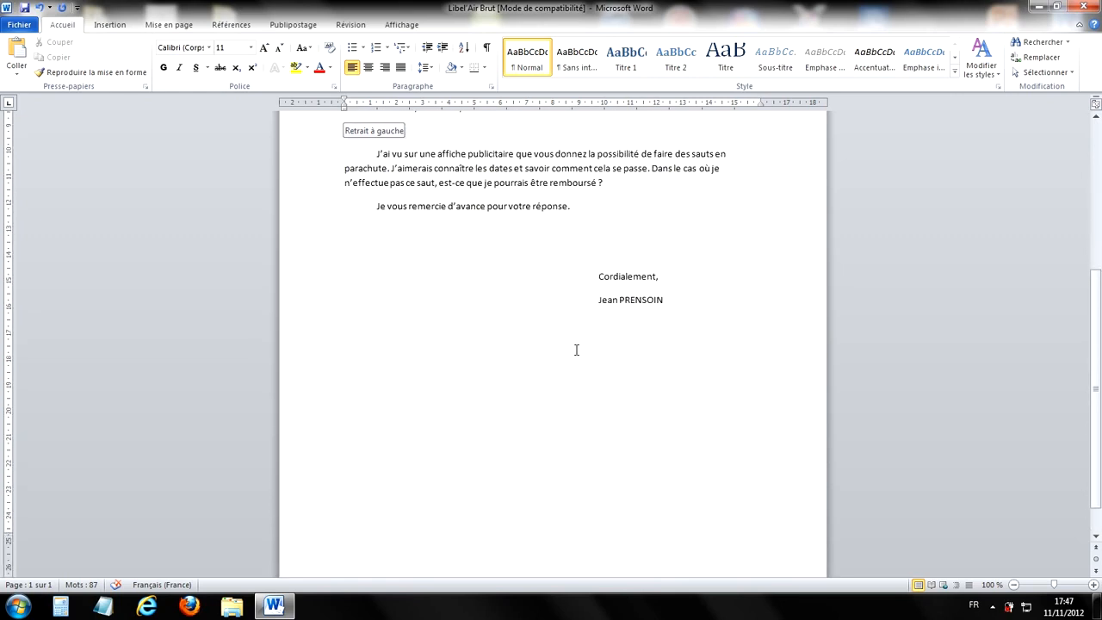
{"action": "scroll", "coordinate": [576, 350], "scroll_direction": "up", "scroll_amount": 4}
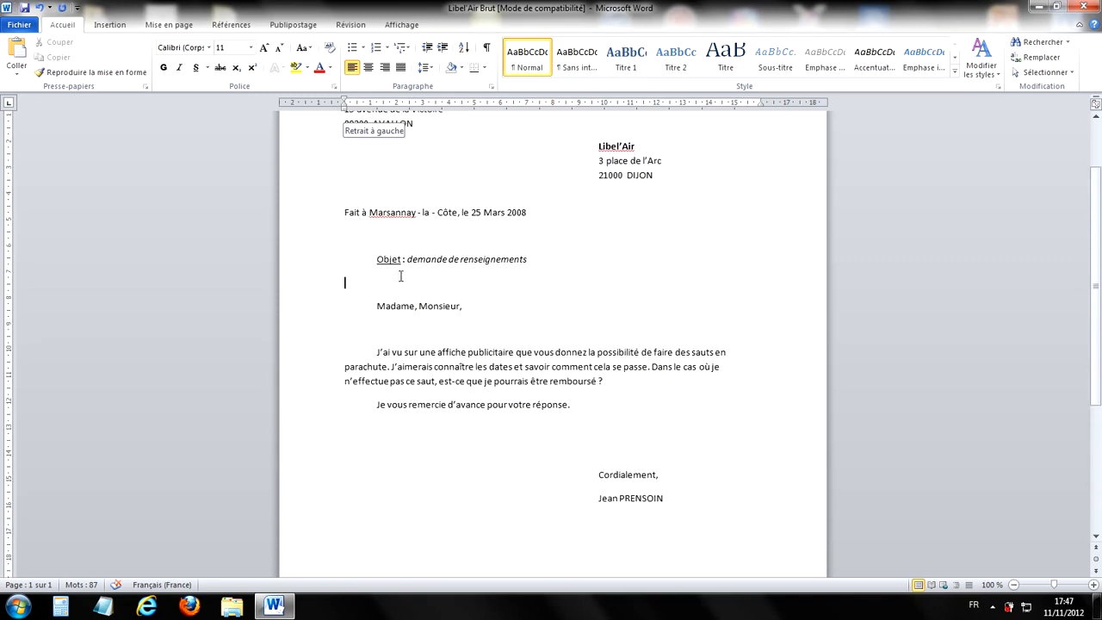
{"action": "key", "text": "Return"}
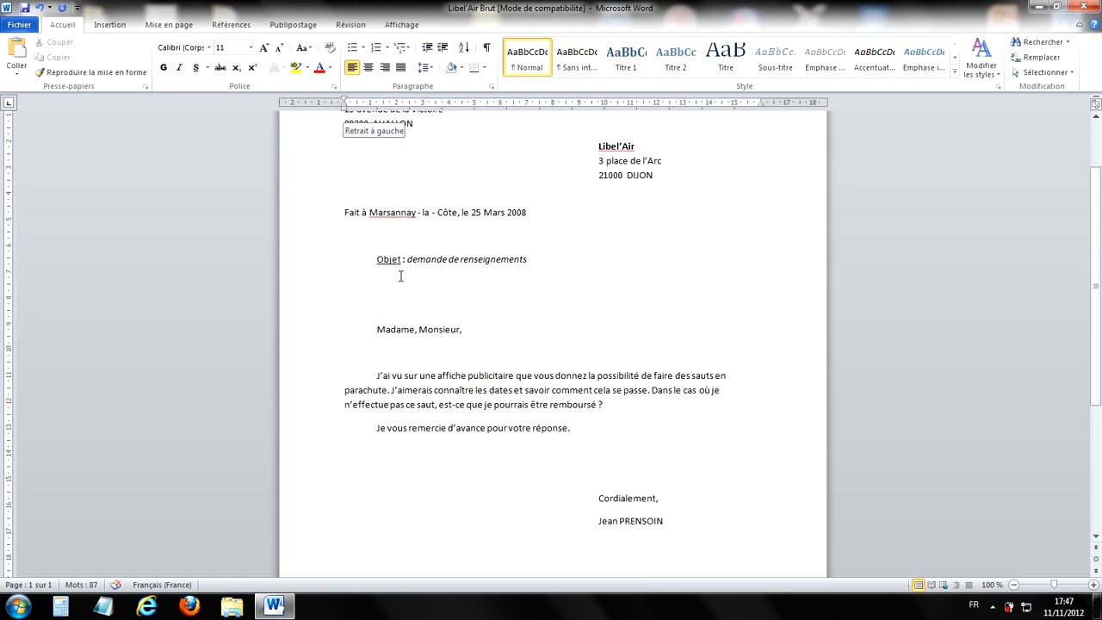
{"action": "left_click", "coordinate": [422, 237]}
{"action": "key", "text": "Return"}
Step: Add two blank paragraphs between "Je vous remercie d'avance pour votre réponse." and "Cordialement,"
{"action": "scroll", "coordinate": [448, 196], "scroll_direction": "down", "scroll_amount": 2}
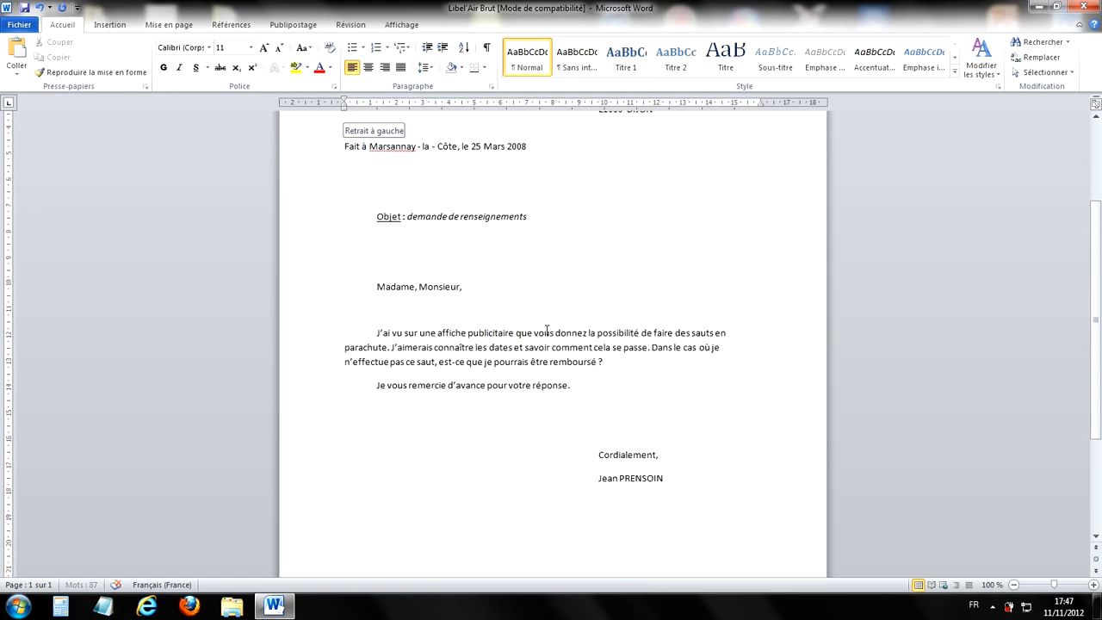
{"action": "left_click", "coordinate": [578, 393]}
{"action": "key", "text": "Return"}
{"action": "key", "text": "Return"}
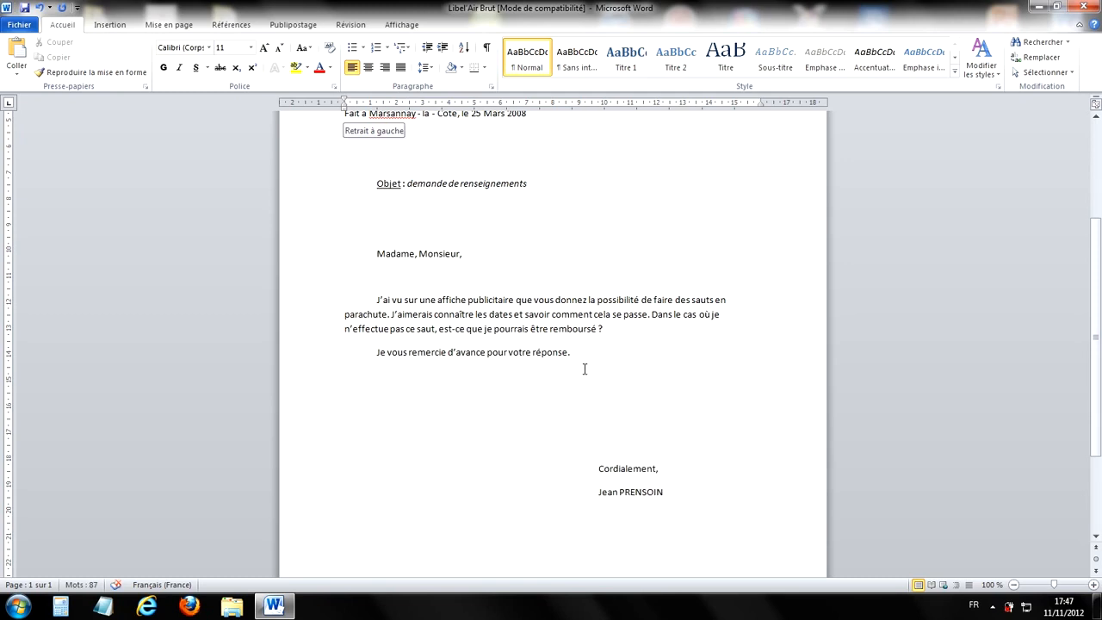
{"action": "scroll", "coordinate": [602, 364], "scroll_direction": "down", "scroll_amount": 3}
Step: Set the left indent of the "Fait à Marsannay - la - Côte, le 25 Mars 2008" line to about 8.5 cm
{"action": "scroll", "coordinate": [624, 384], "scroll_direction": "up", "scroll_amount": 5}
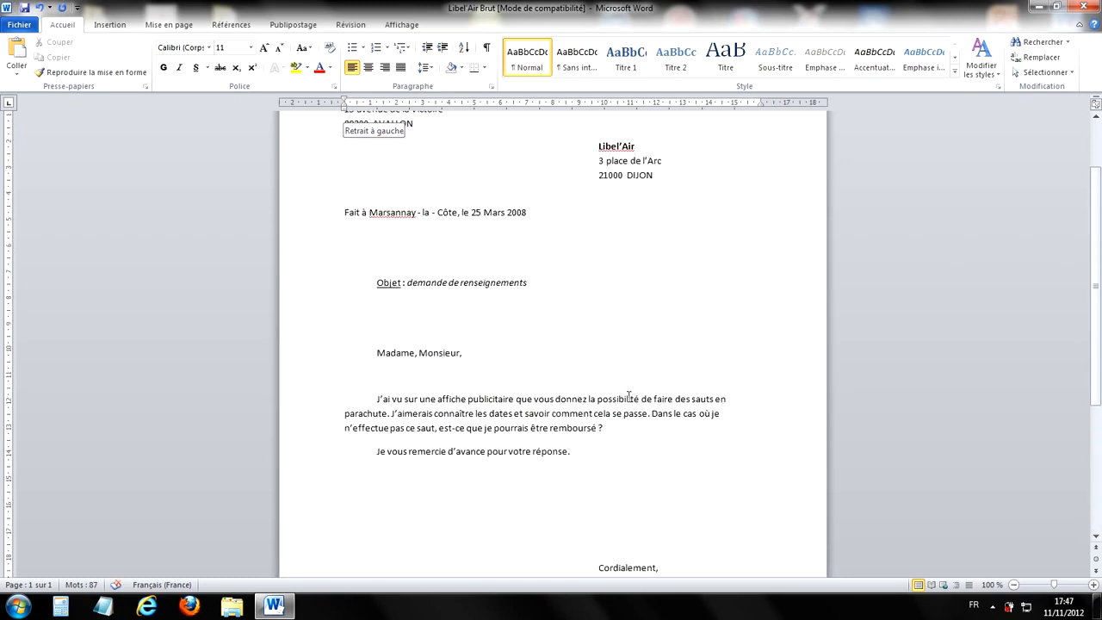
{"action": "scroll", "coordinate": [625, 389], "scroll_direction": "up", "scroll_amount": 2}
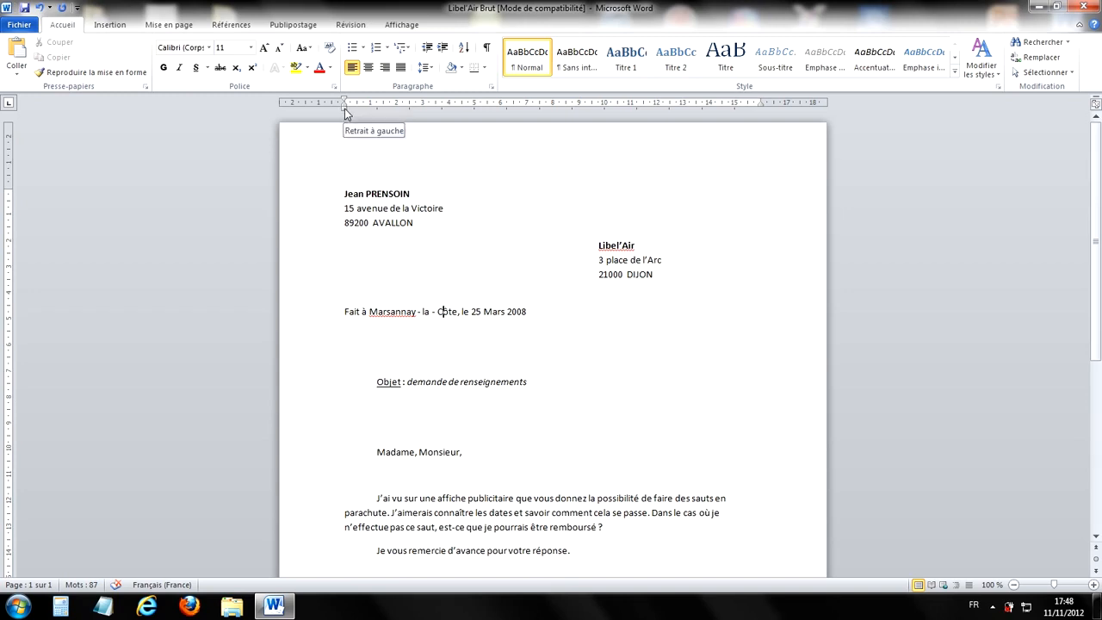
{"action": "left_click_drag", "start_coordinate": [344, 110], "coordinate": [565, 126]}
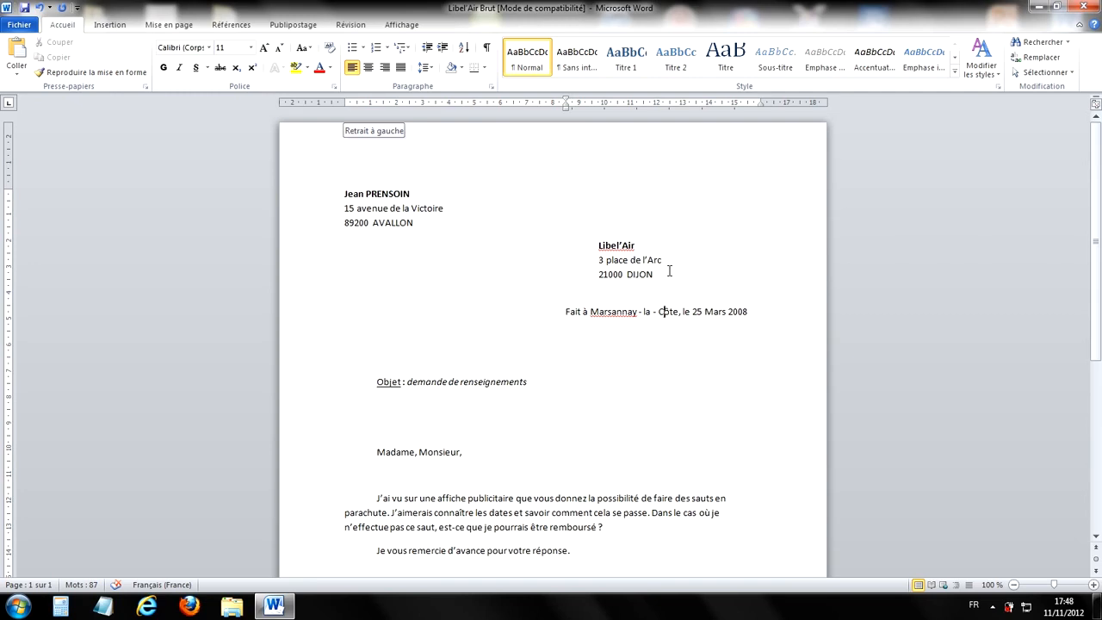
Step: Compare the left indents of the Libel'Air address block and the date line, and review the layout of the whole letter
{"action": "left_click_drag", "start_coordinate": [670, 271], "coordinate": [598, 242]}
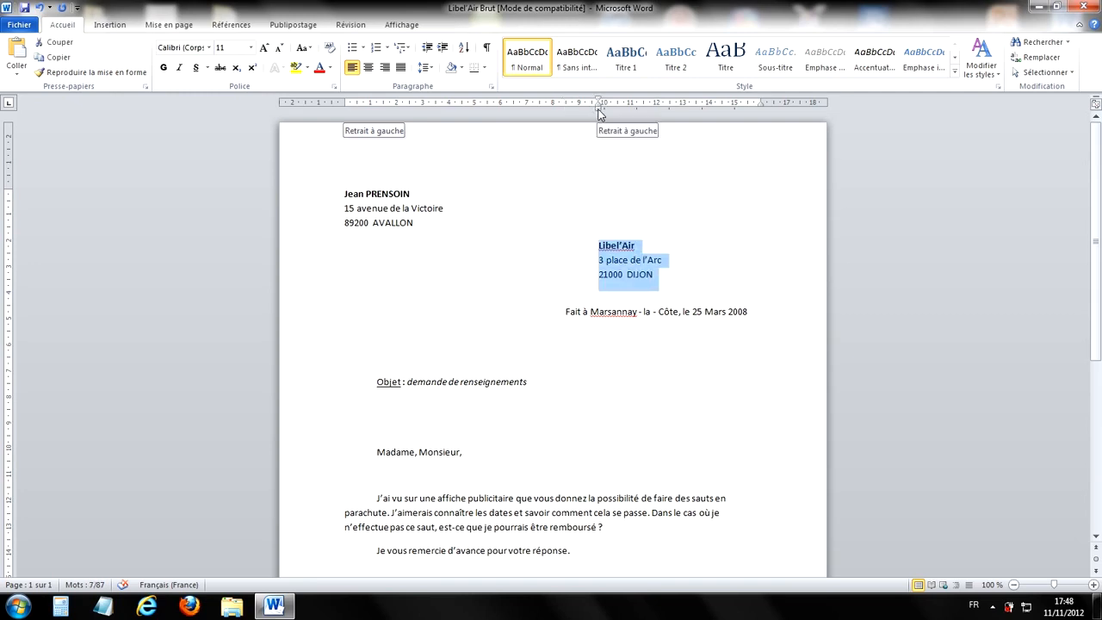
{"action": "left_click", "coordinate": [602, 315]}
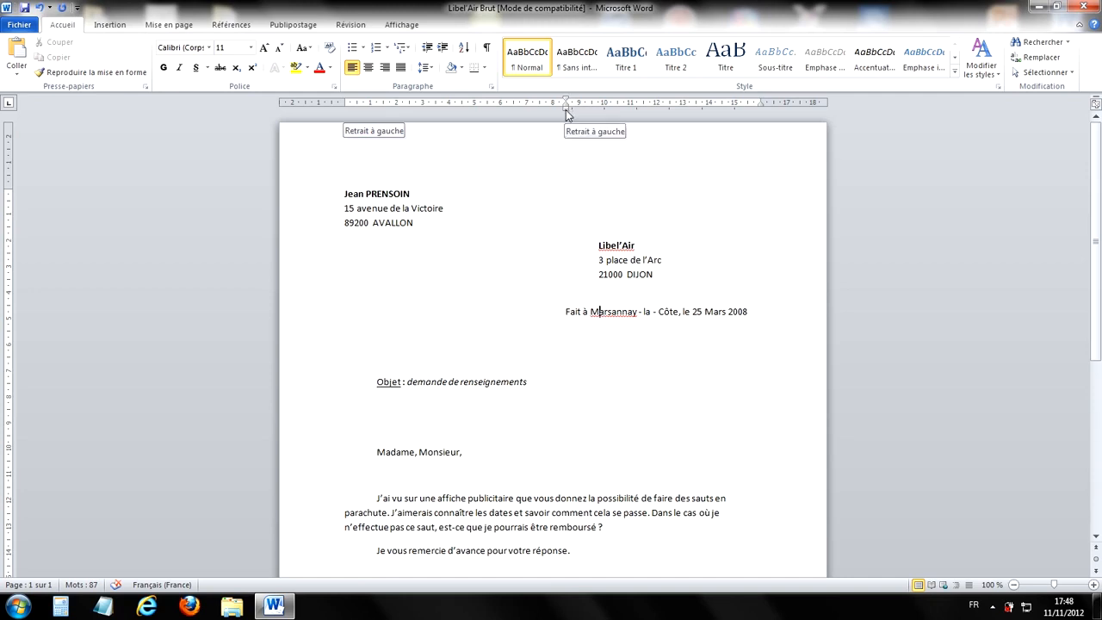
{"action": "scroll", "coordinate": [580, 326], "scroll_direction": "down", "scroll_amount": 1}
{"action": "scroll", "coordinate": [580, 325], "scroll_direction": "down", "scroll_amount": 3}
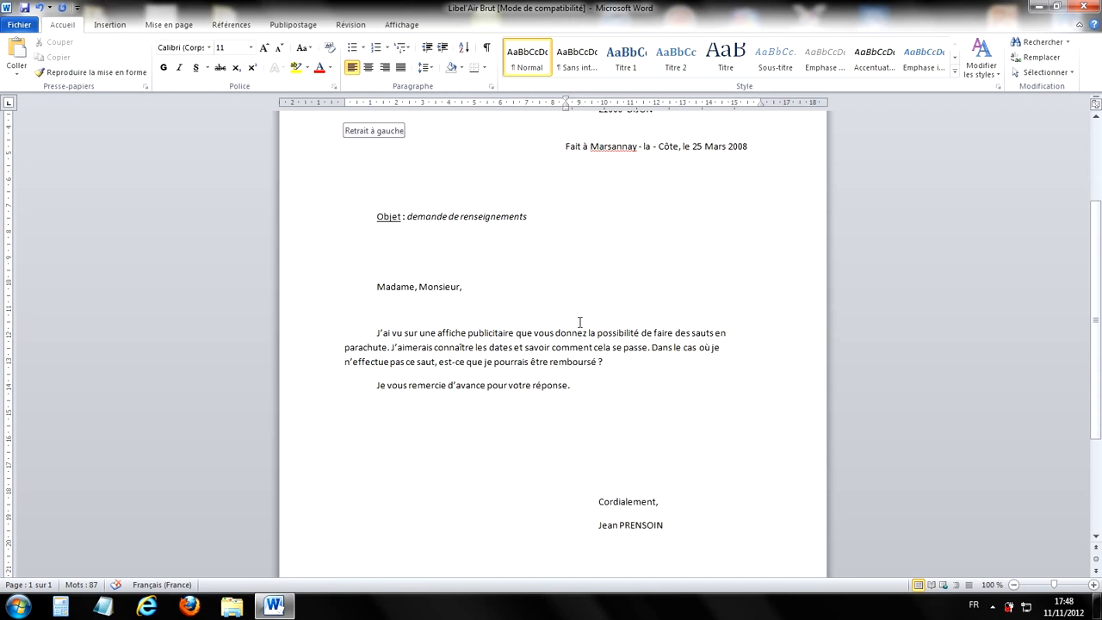
{"action": "scroll", "coordinate": [578, 318], "scroll_direction": "down", "scroll_amount": 2}
{"action": "scroll", "coordinate": [578, 314], "scroll_direction": "up", "scroll_amount": 5}
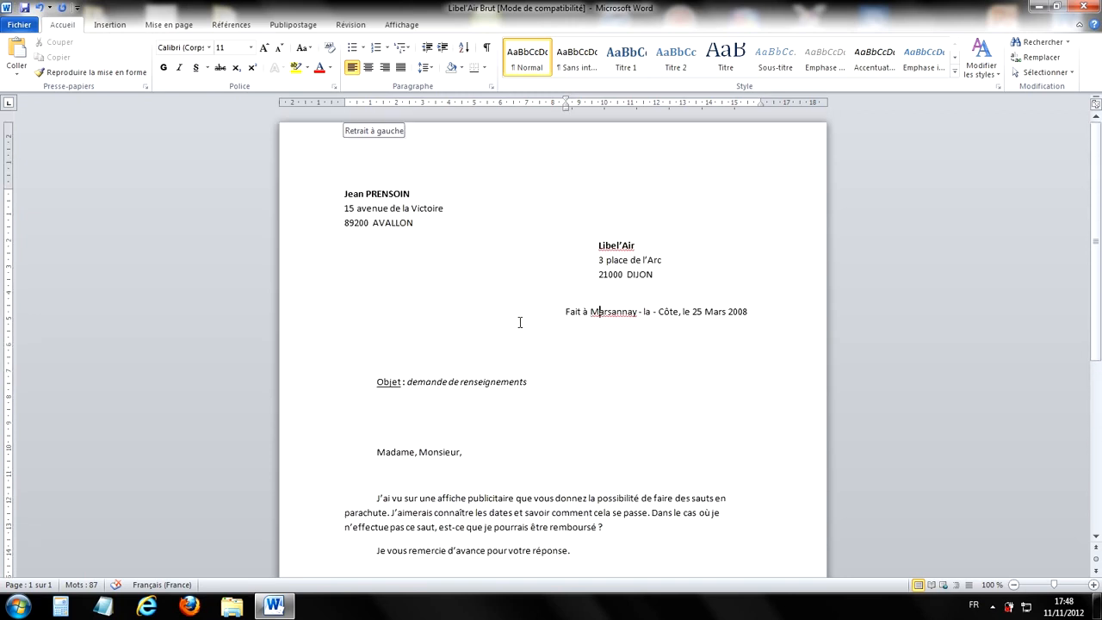